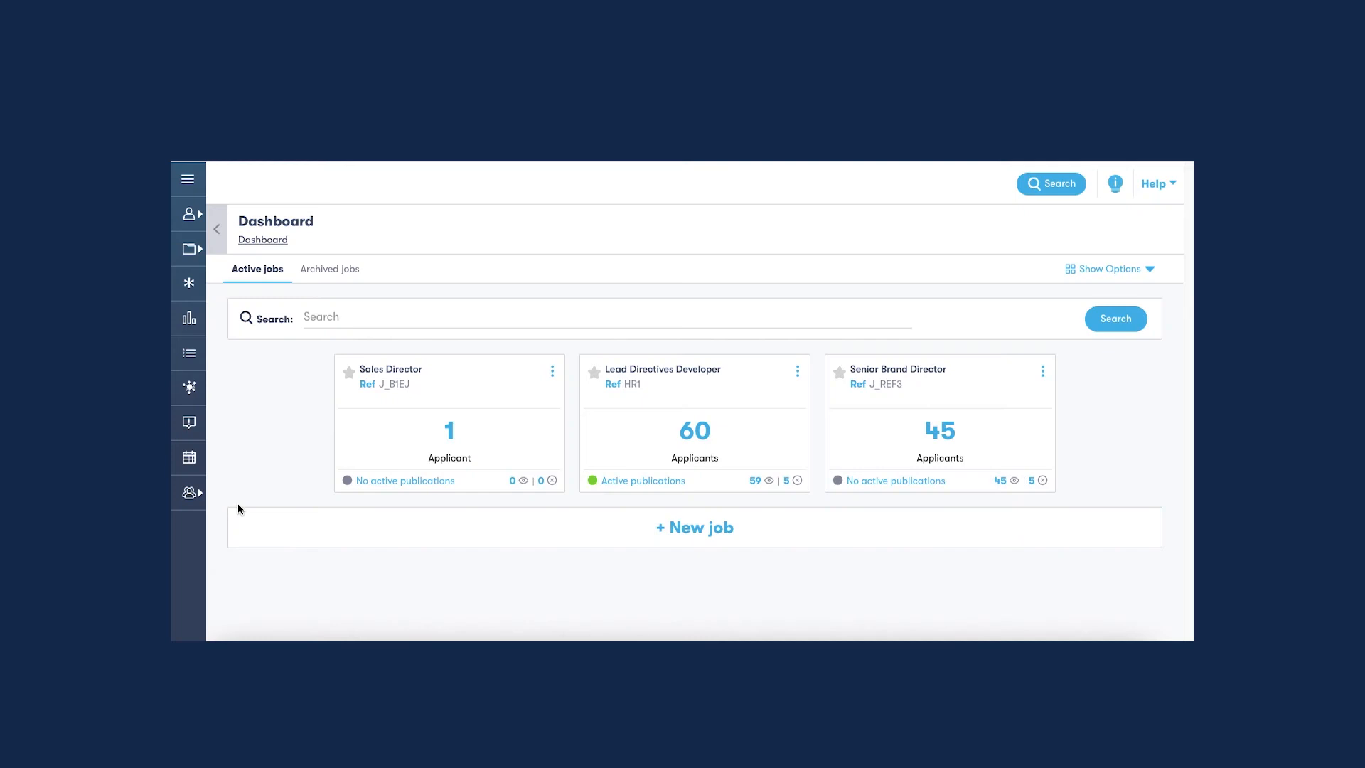
# Link the first listed Google account as a calendar account in the Scheduler preferences, agreeing to Cronofy's terms and allowing access.
pyautogui.click(189, 458)
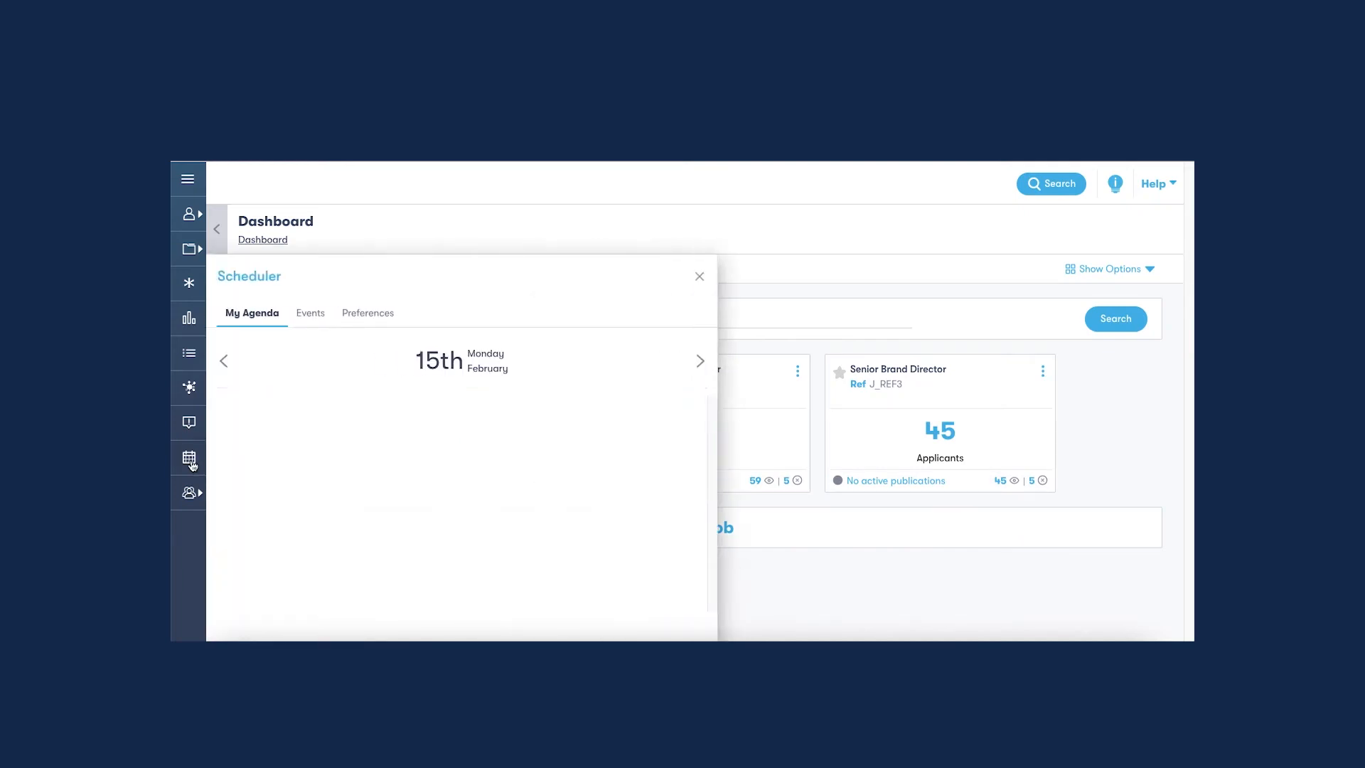
pyautogui.click(363, 324)
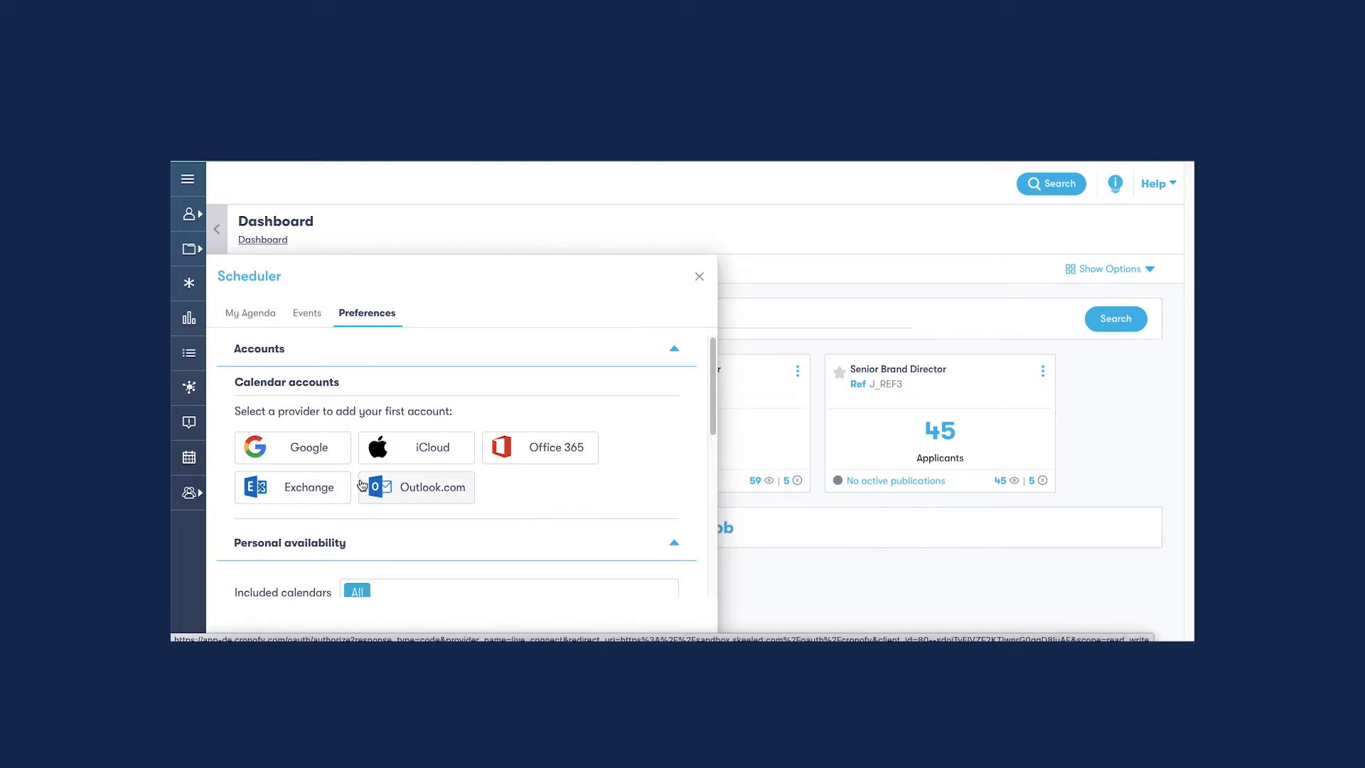
pyautogui.click(328, 458)
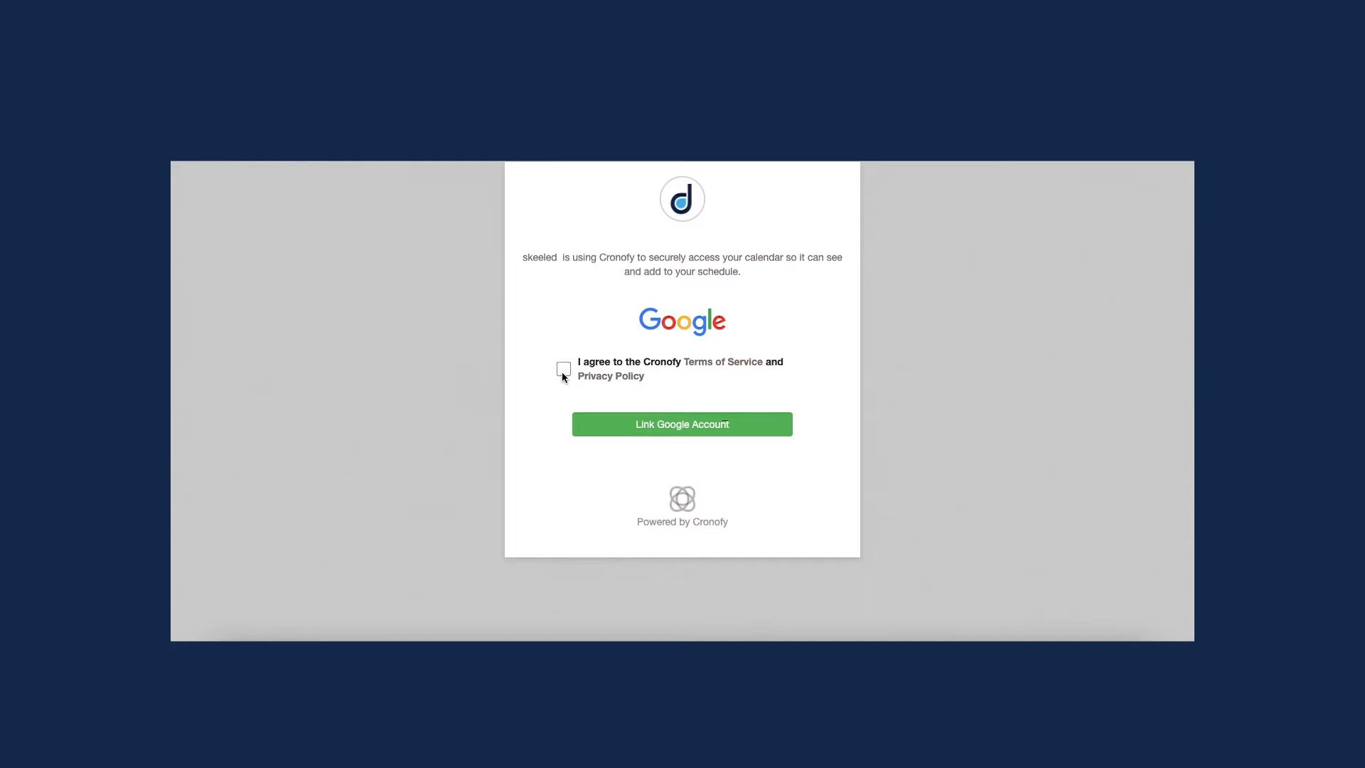
pyautogui.click(660, 435)
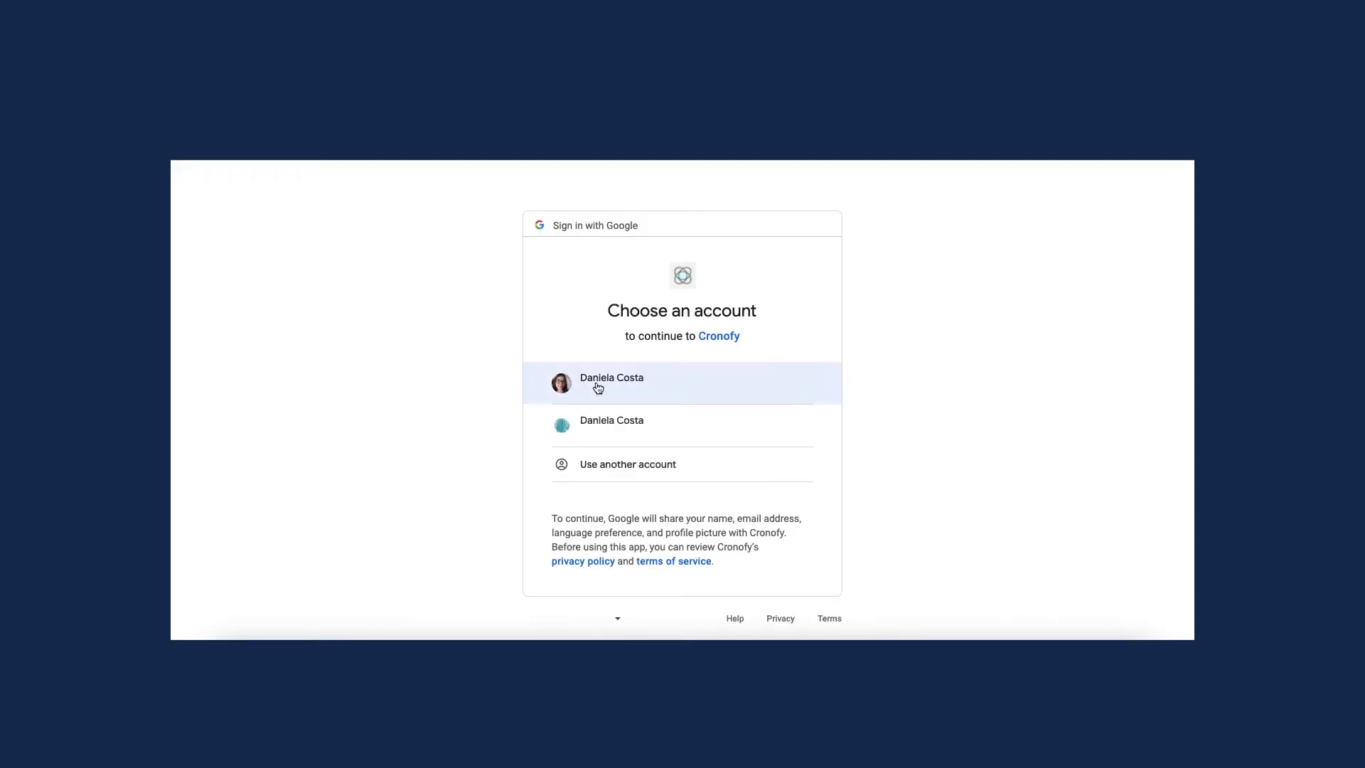
pyautogui.click(753, 387)
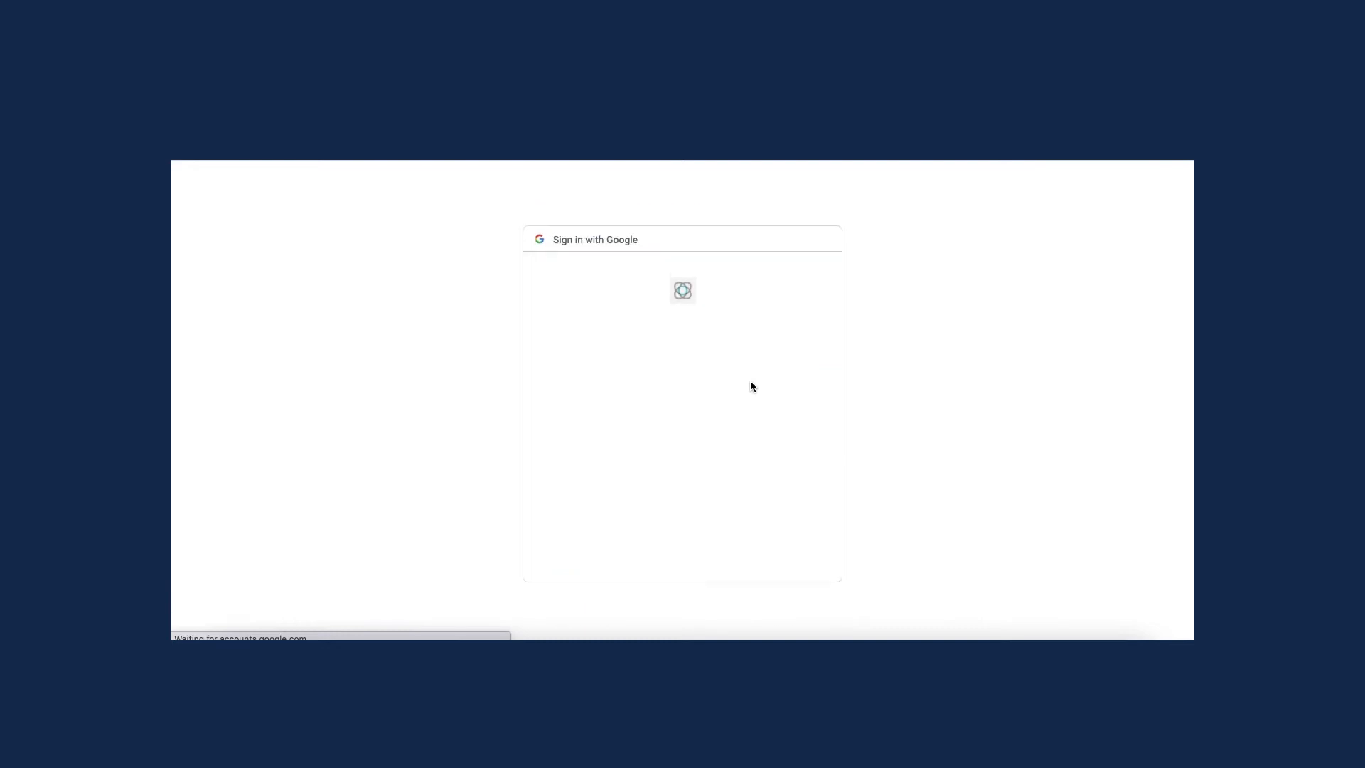
pyautogui.click(764, 613)
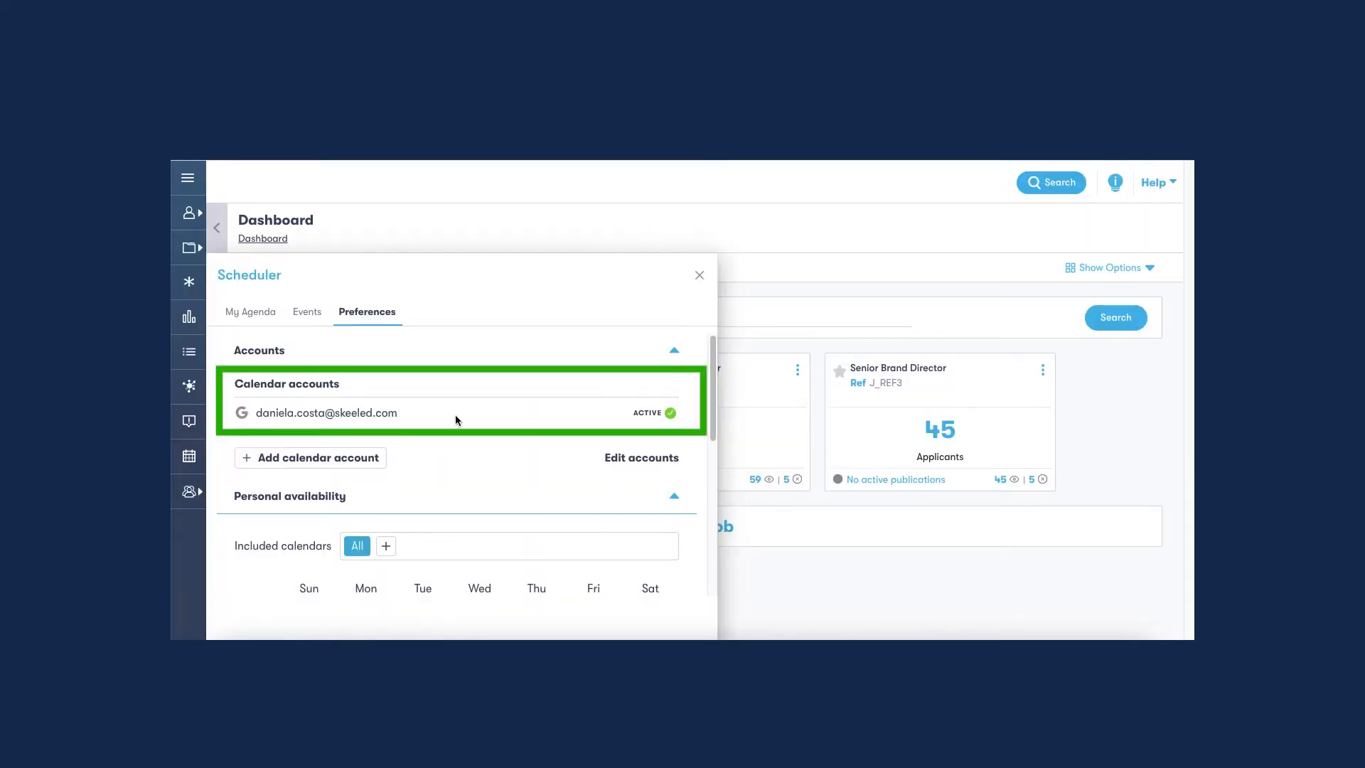
# Check which providers are offered for adding another calendar account, and return to the account overview.
pyautogui.click(321, 462)
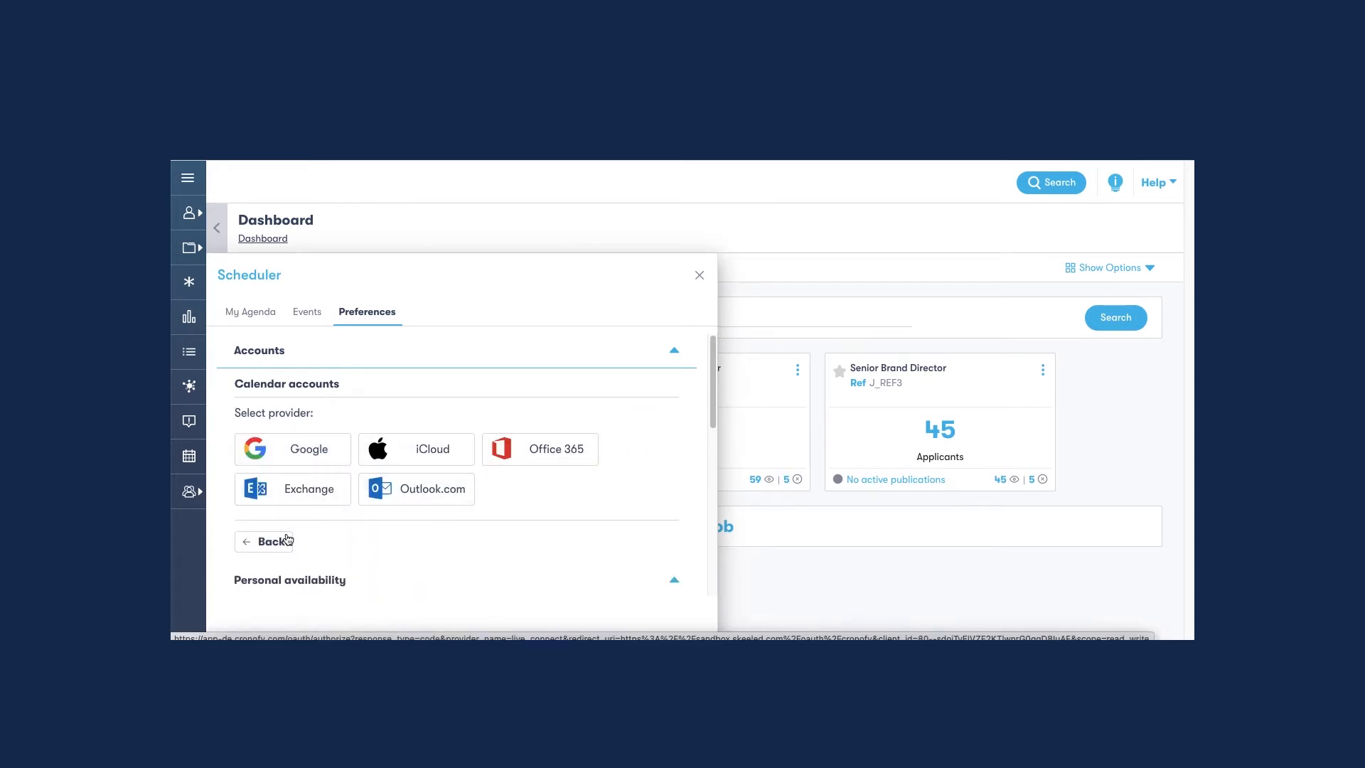
pyautogui.click(276, 543)
# Mark the 9:00 am to 10:00 am hour as unavailable from Monday to Friday in the personal availability grid.
pyautogui.scroll(-3, 457, 472)
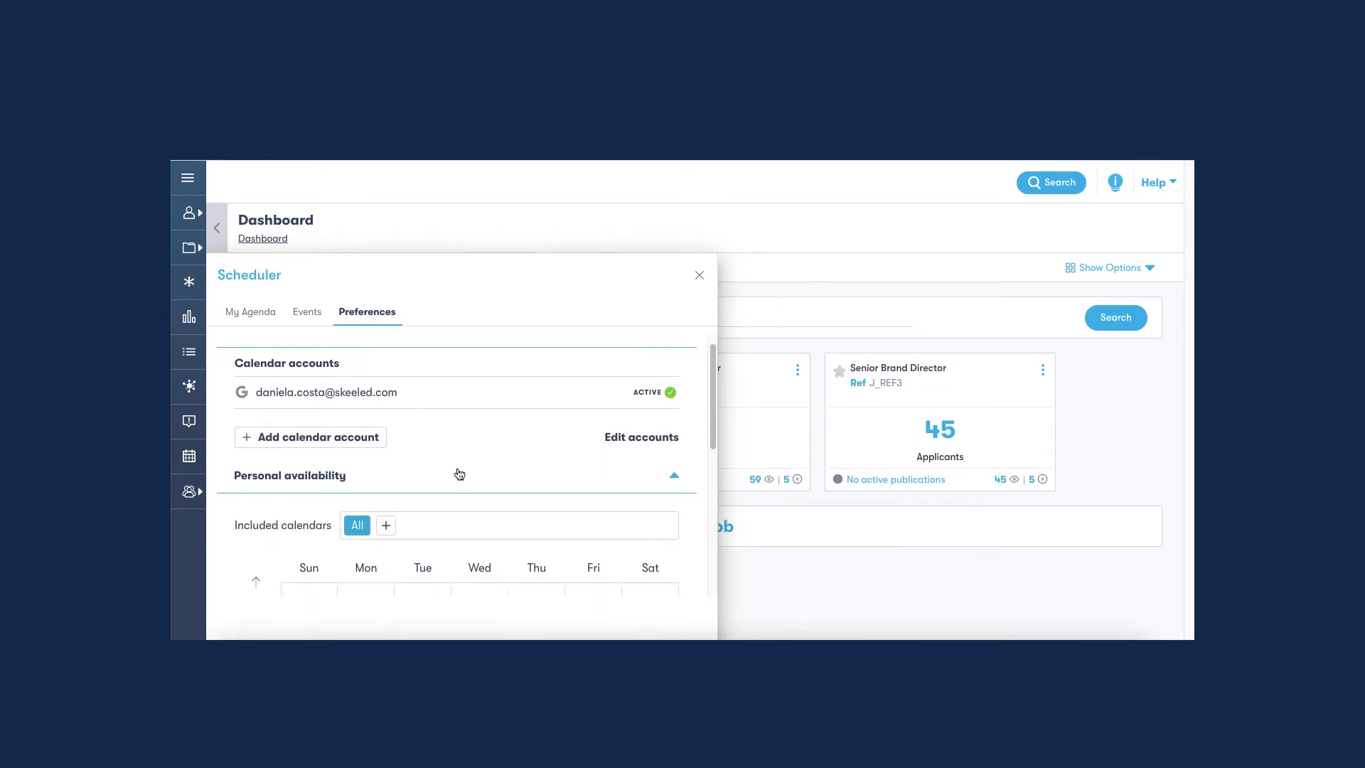
pyautogui.scroll(-1, 458, 471)
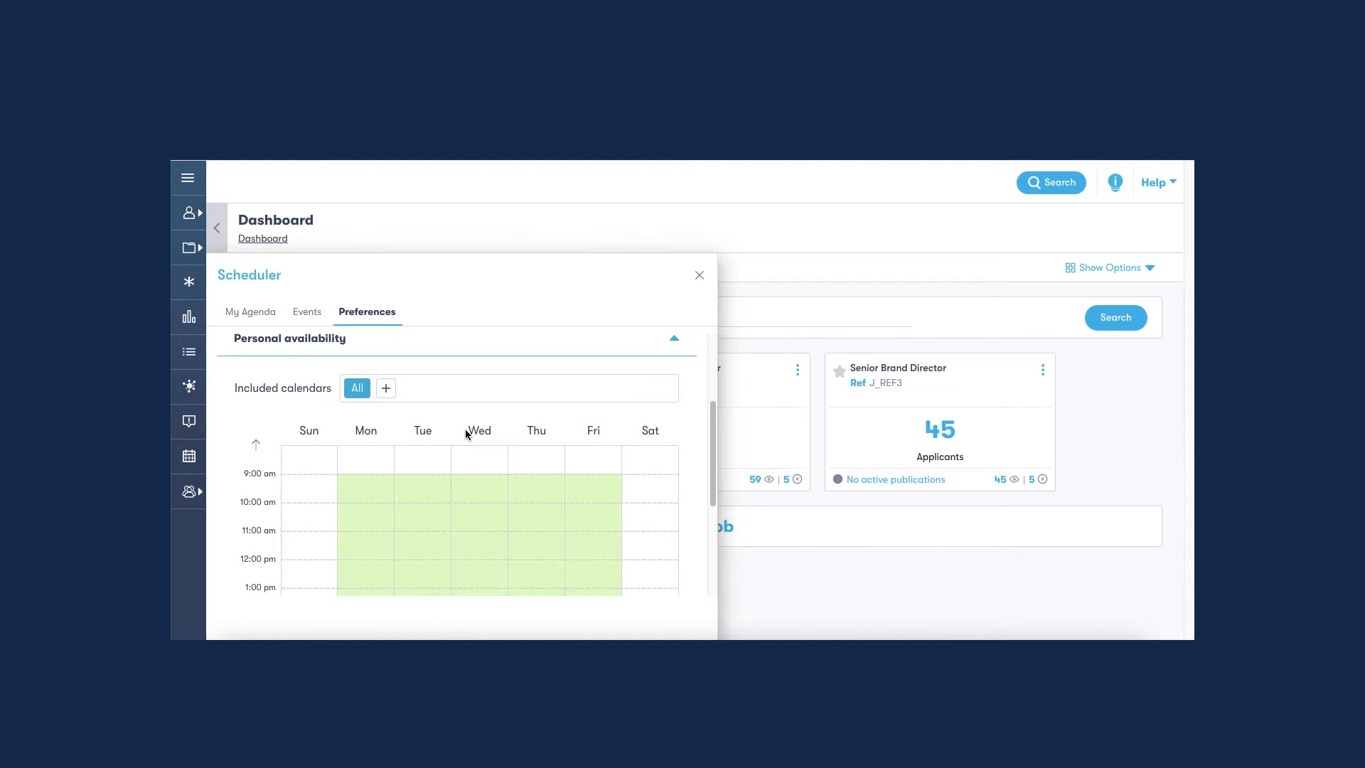
pyautogui.scroll(-1, 332, 469)
pyautogui.click(390, 476)
pyautogui.click(429, 475)
pyautogui.click(475, 475)
pyautogui.click(541, 481)
pyautogui.click(589, 473)
# Mark the lunch hour from 12:00 pm to 1:00 pm as unavailable from Monday to Friday.
pyautogui.scroll(-3, 398, 480)
pyautogui.click(365, 455)
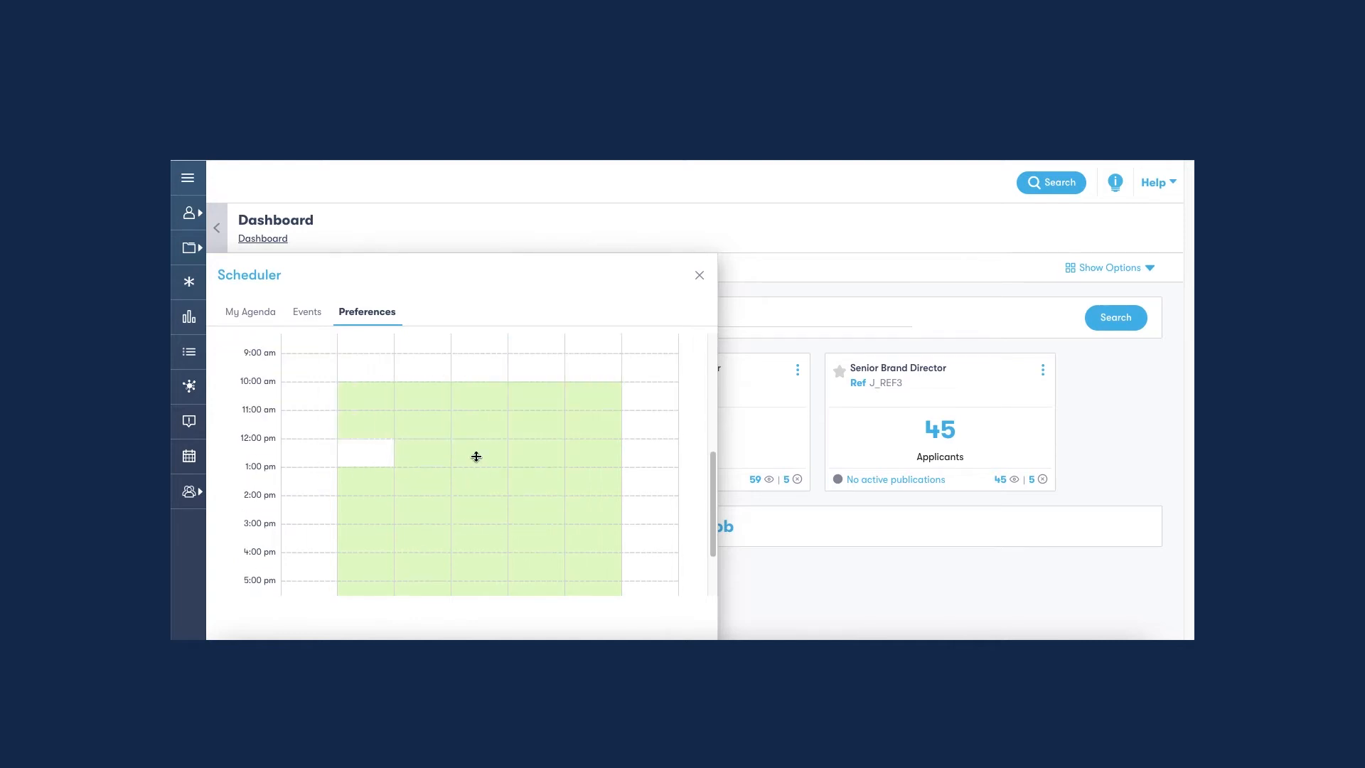
pyautogui.click(470, 457)
pyautogui.click(422, 455)
pyautogui.click(539, 455)
pyautogui.click(600, 454)
# Mark the 4:00 pm and 5:00 pm hours as unavailable from Monday to Friday and save the new availability rules.
pyautogui.scroll(-2, 390, 498)
pyautogui.click(367, 487)
pyautogui.click(368, 512)
pyautogui.click(429, 492)
pyautogui.click(425, 513)
pyautogui.click(481, 490)
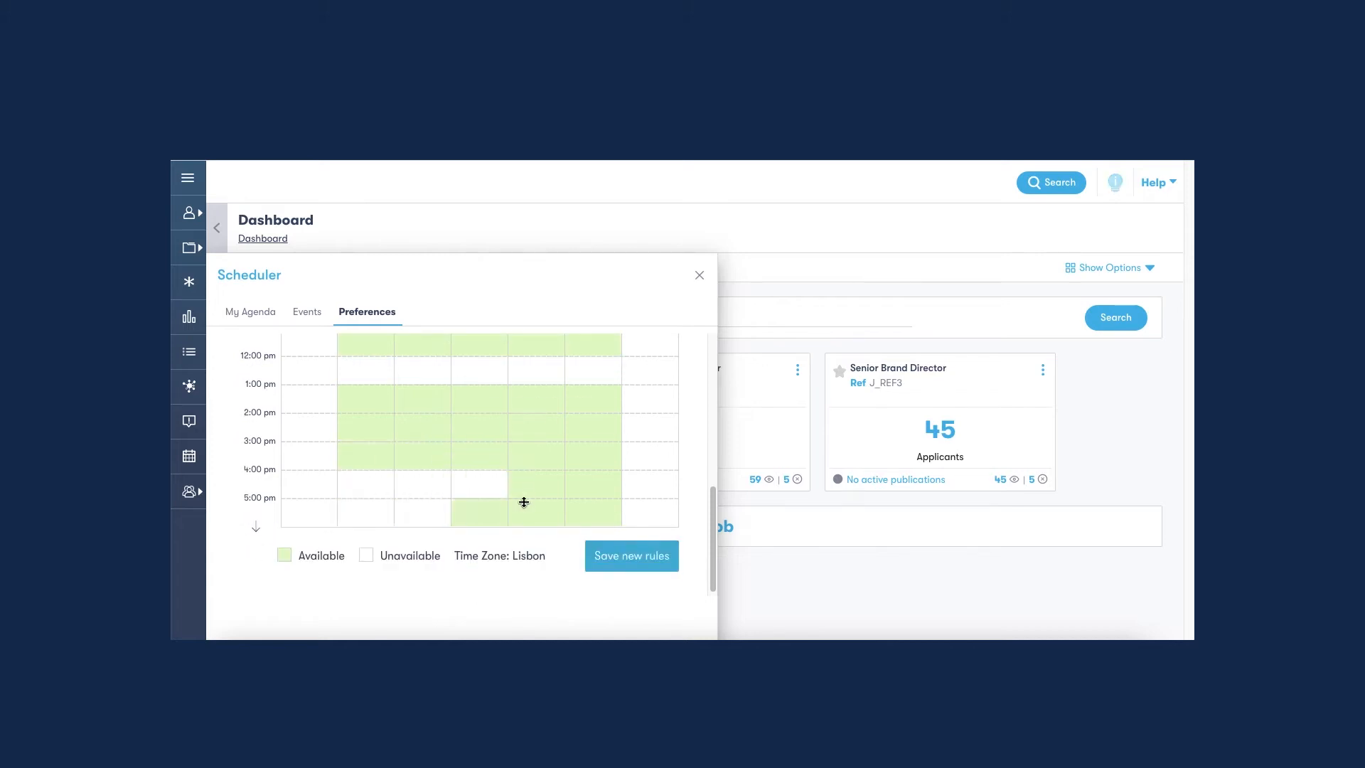
pyautogui.click(490, 511)
pyautogui.click(535, 489)
pyautogui.click(542, 521)
pyautogui.click(591, 488)
pyautogui.click(592, 515)
pyautogui.click(631, 556)
pyautogui.scroll(3, 557, 472)
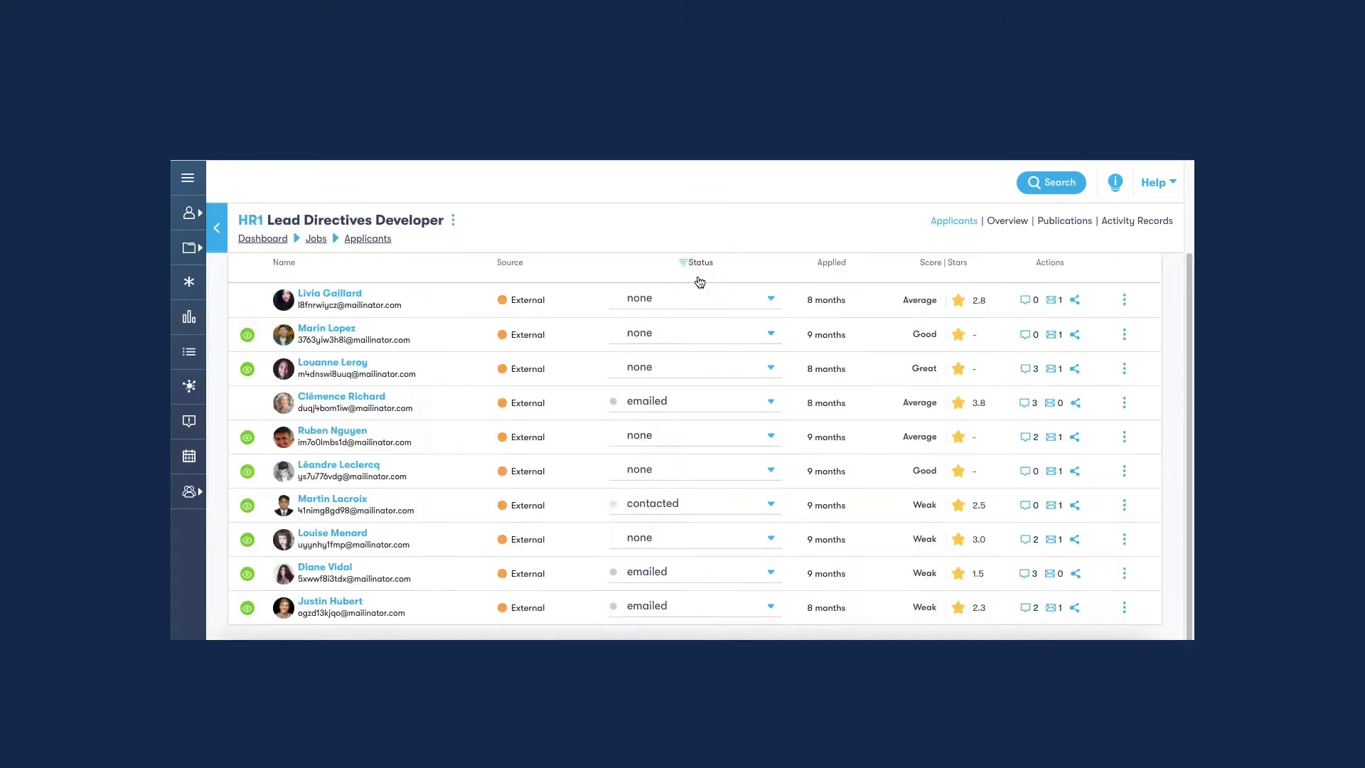
# Start scheduling an interview from the profile of the emailed Lead Directives Developer applicant rated 3.8 stars.
pyautogui.click(341, 398)
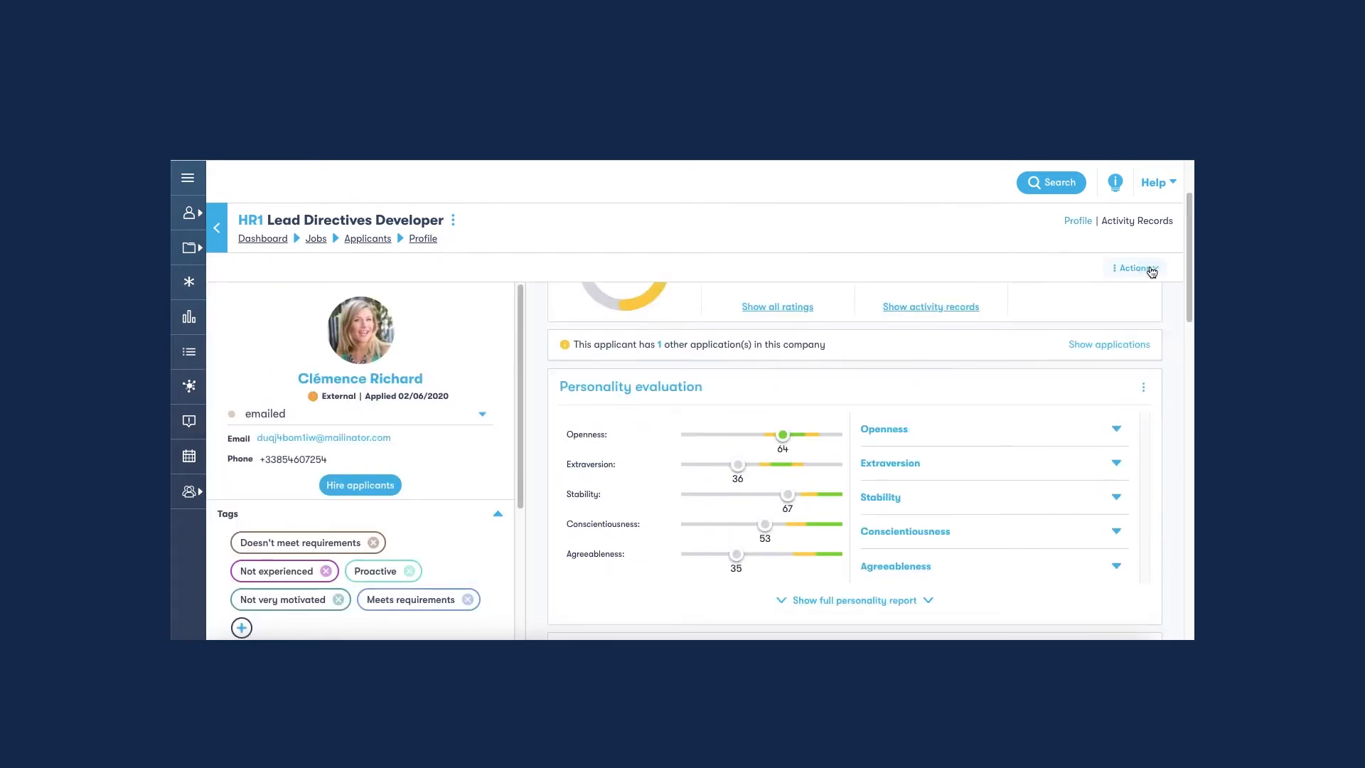
pyautogui.click(1152, 270)
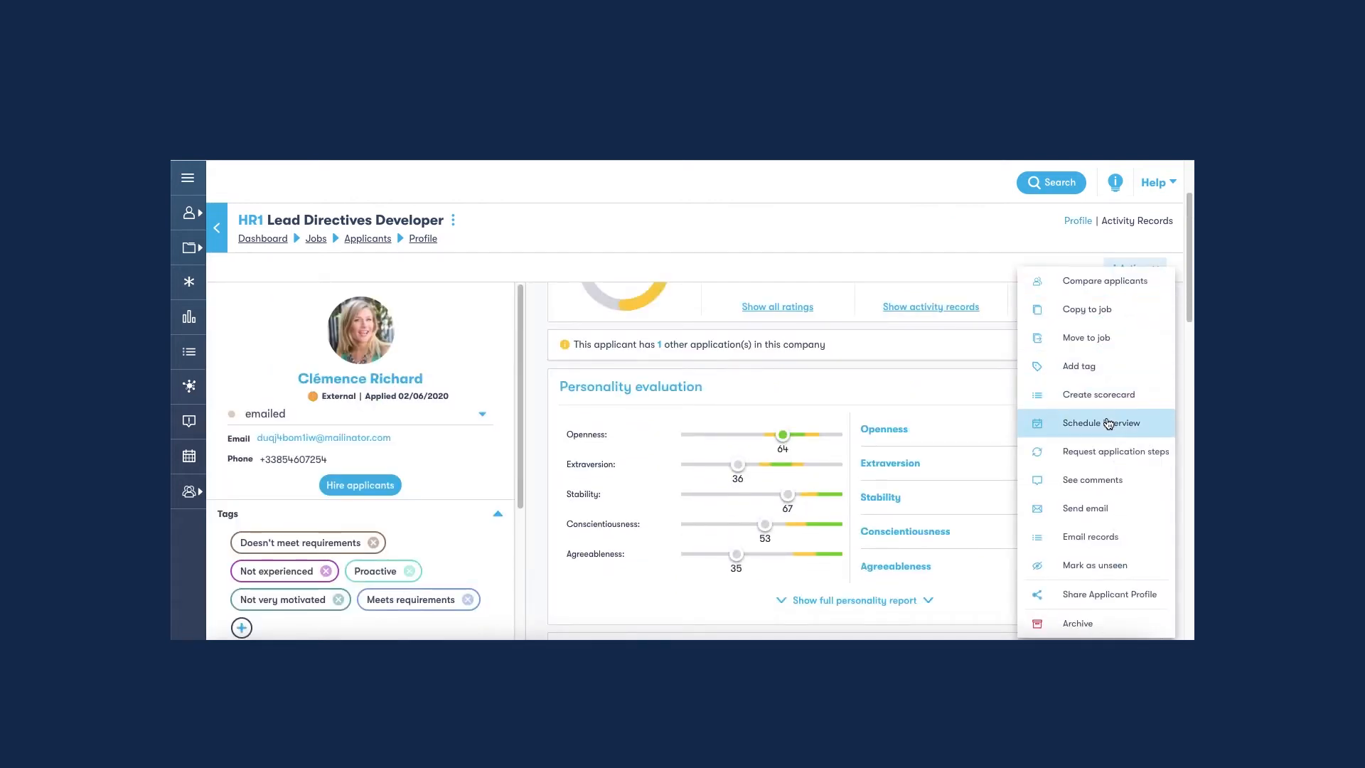
pyautogui.click(1108, 423)
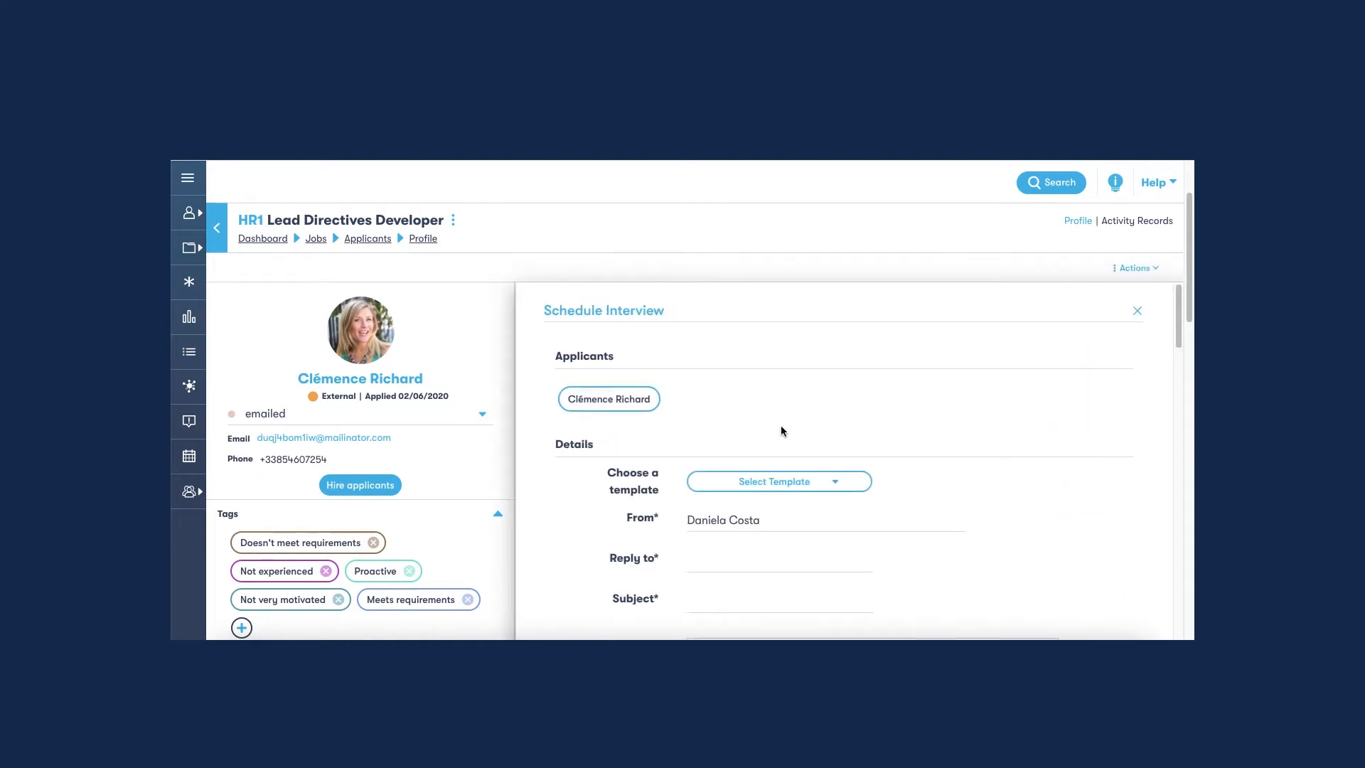
# Apply the Interview scheduling template to the interview invitation.
pyautogui.scroll(-1, 781, 425)
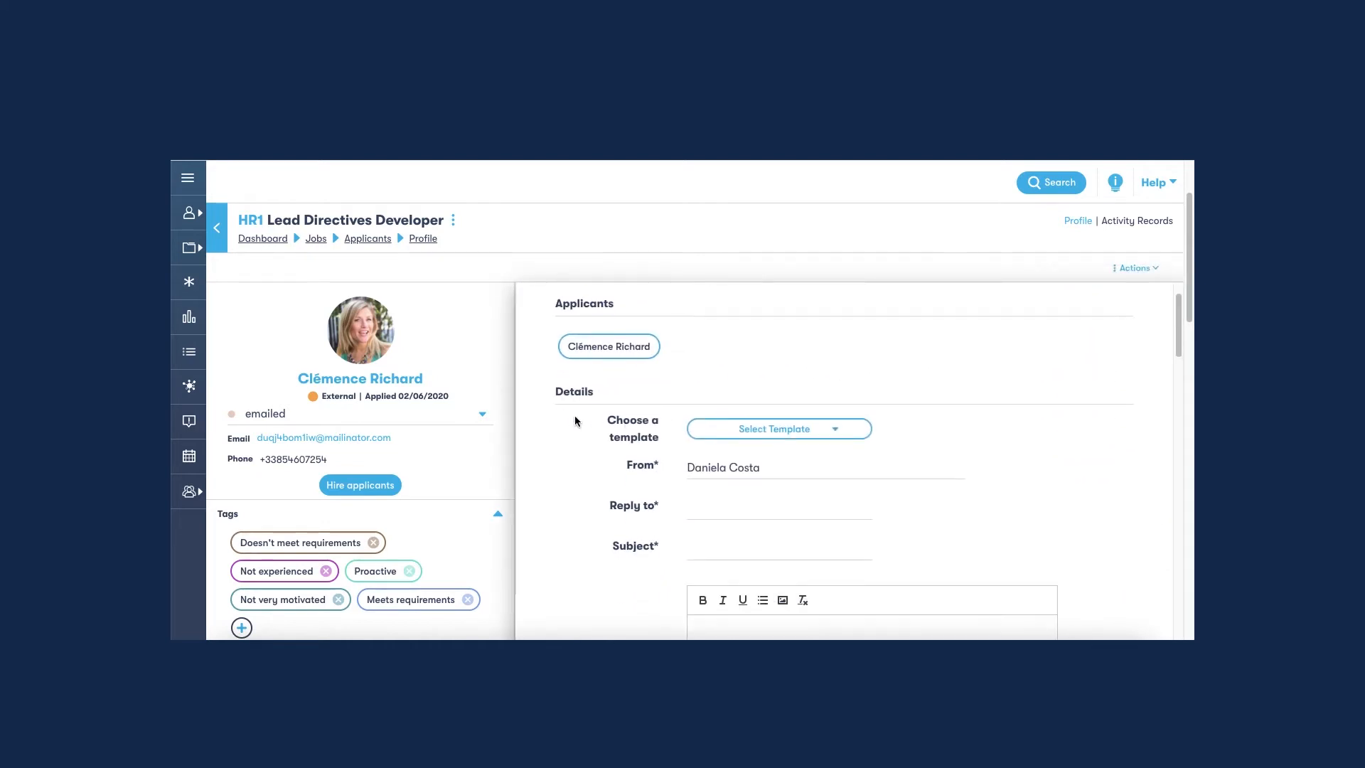
pyautogui.click(824, 434)
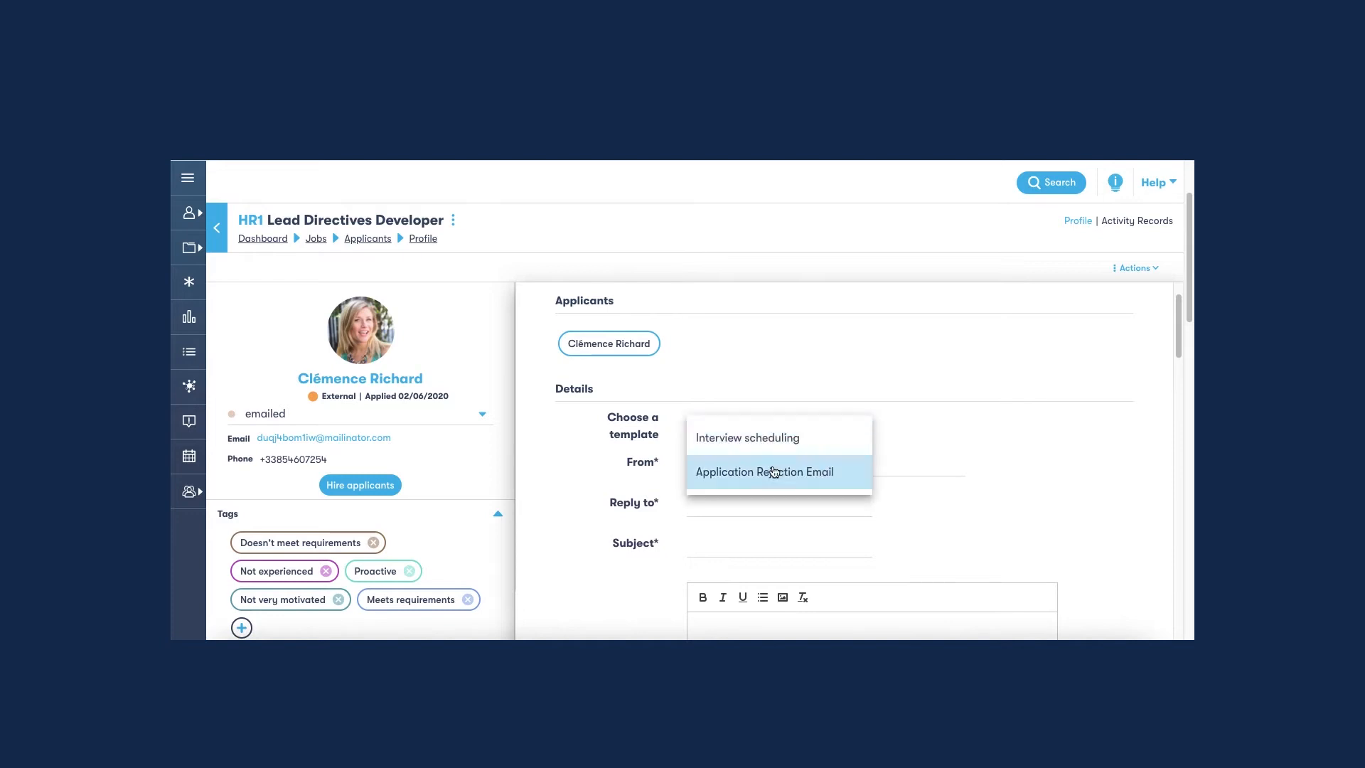
pyautogui.click(771, 443)
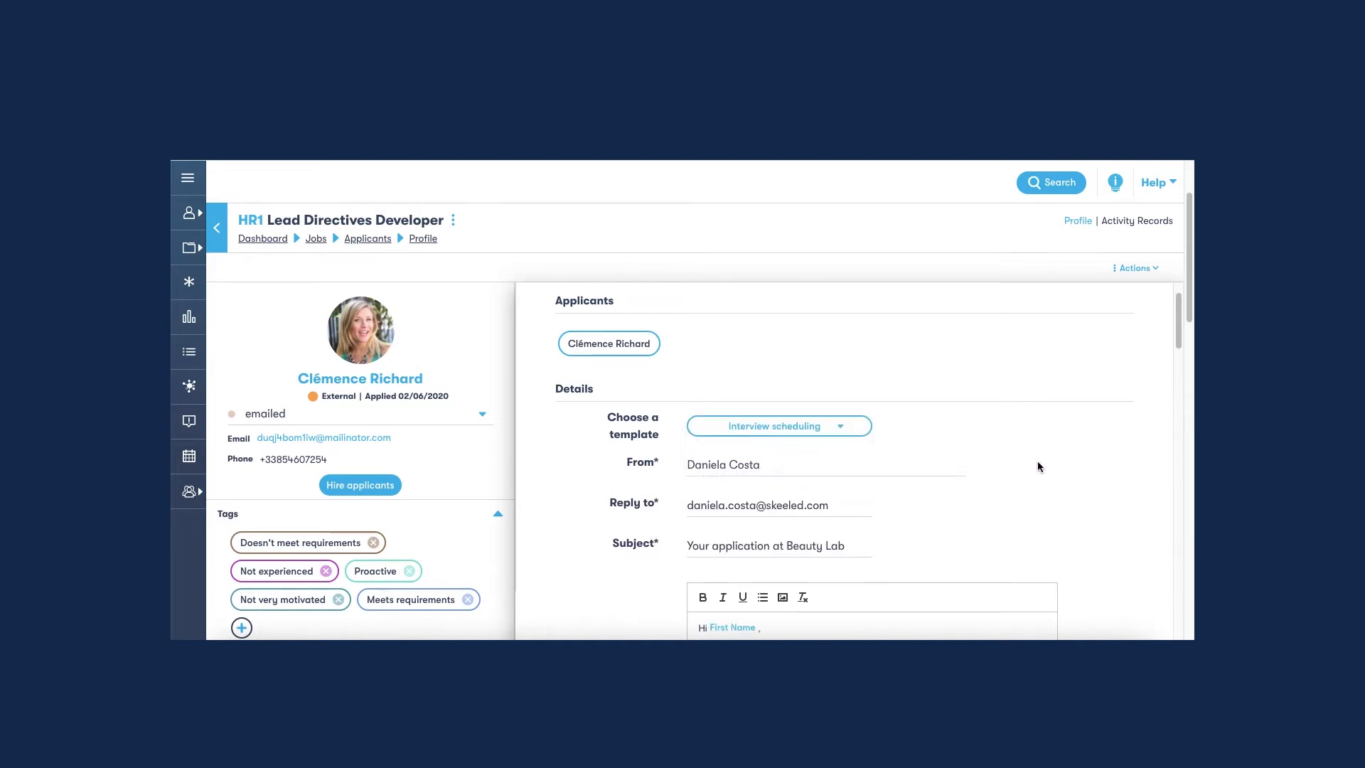
# Copy the preview text "Please follow this link to schedule an interview:" into the message for sharing the scheduling link.
pyautogui.scroll(-5, 1036, 444)
pyautogui.scroll(-4, 1027, 441)
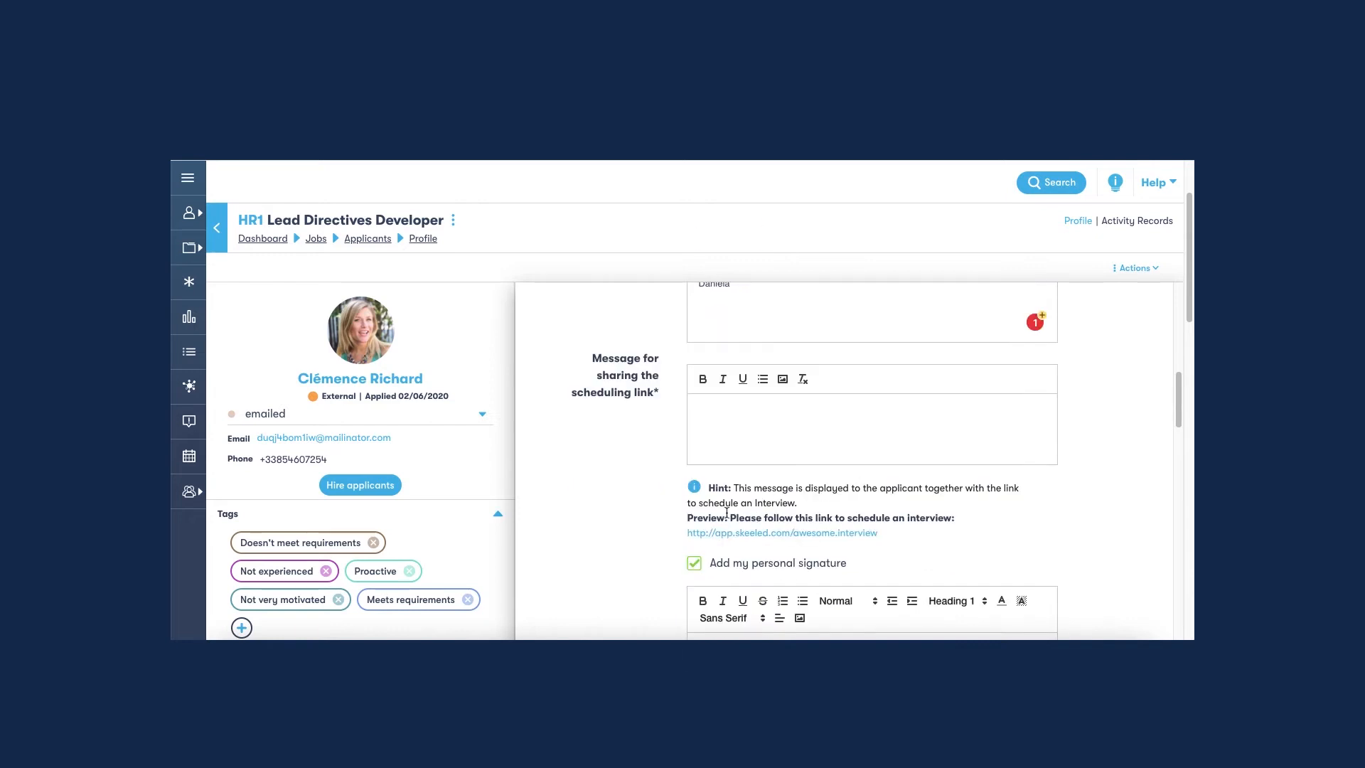
pyautogui.moveTo(731, 517); pyautogui.dragTo(958, 526)
pyautogui.hotkey('ctrl', 'c')
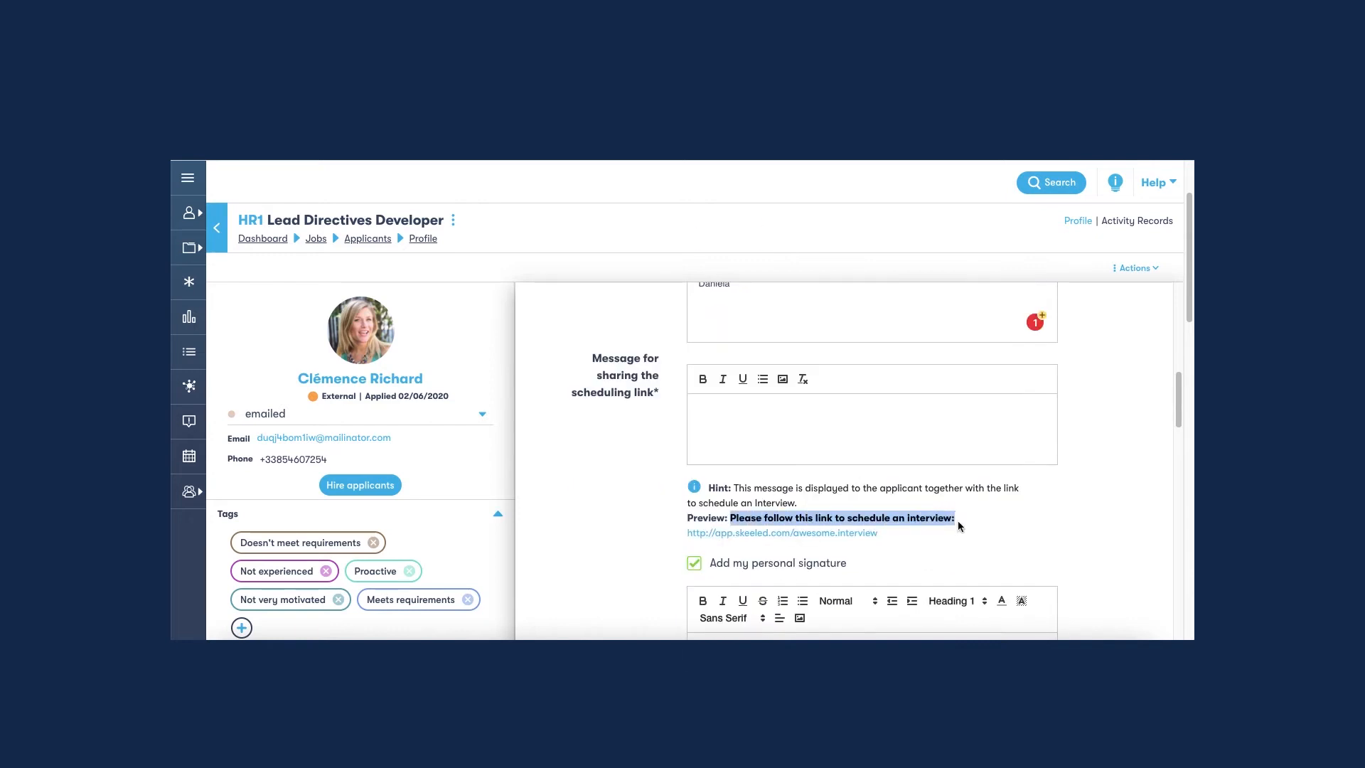
pyautogui.click(966, 505)
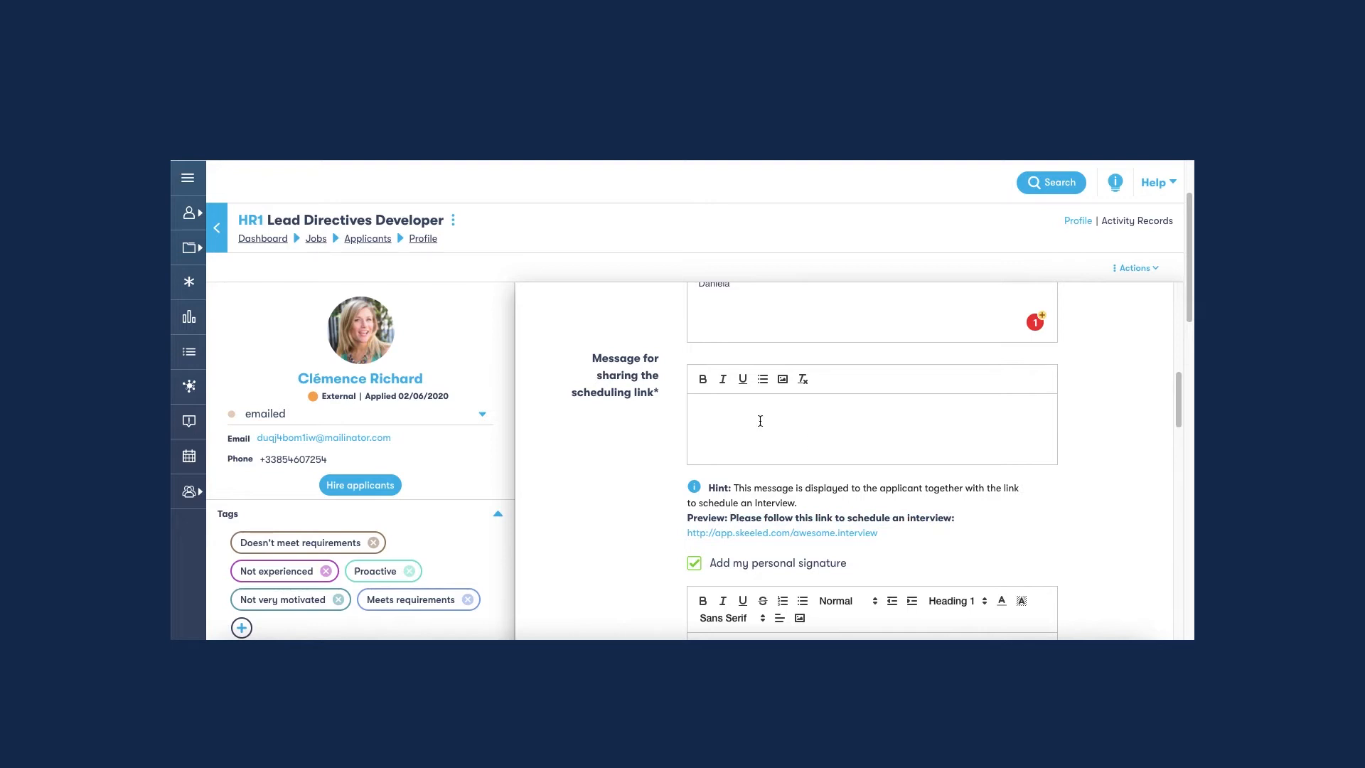
pyautogui.hotkey('ctrl', 'v')
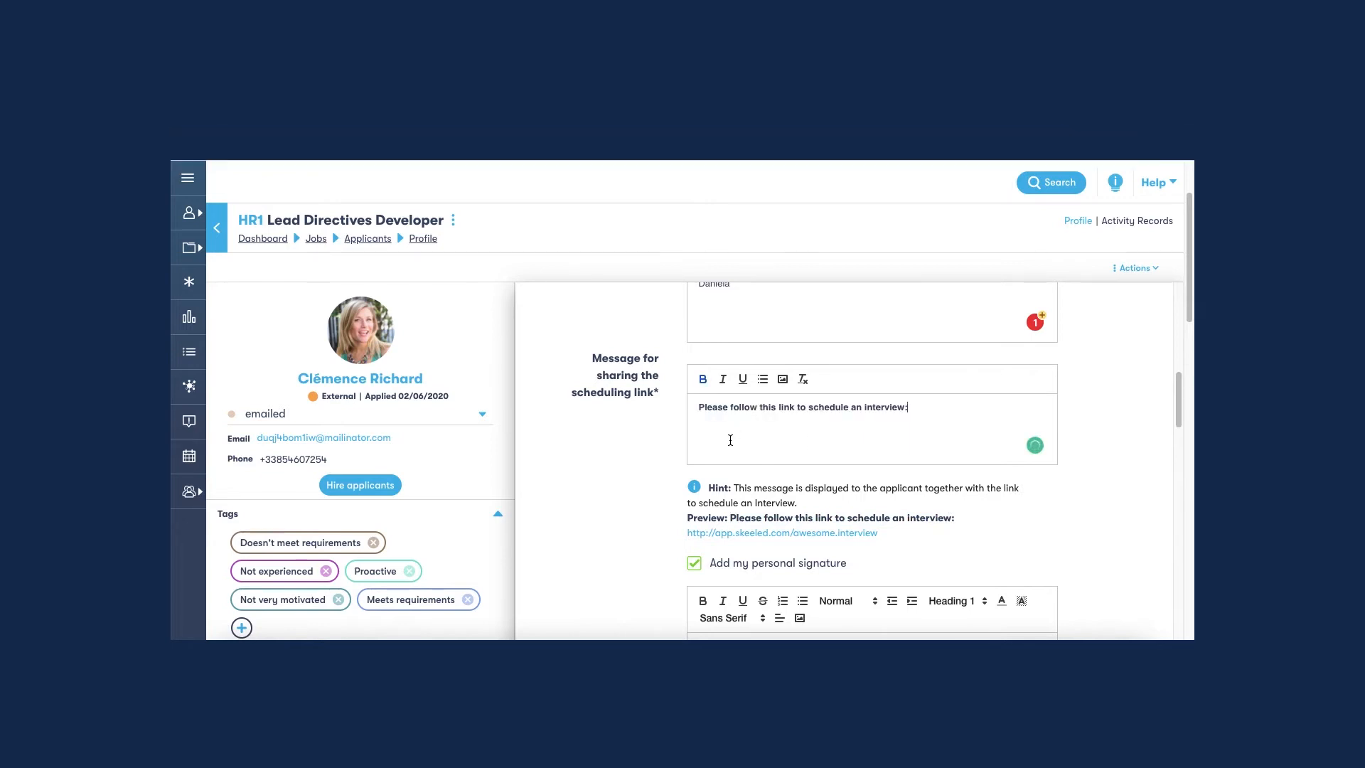
# Choose Video Call as the appointment type and enter N/A as the URL.
pyautogui.scroll(-3, 587, 469)
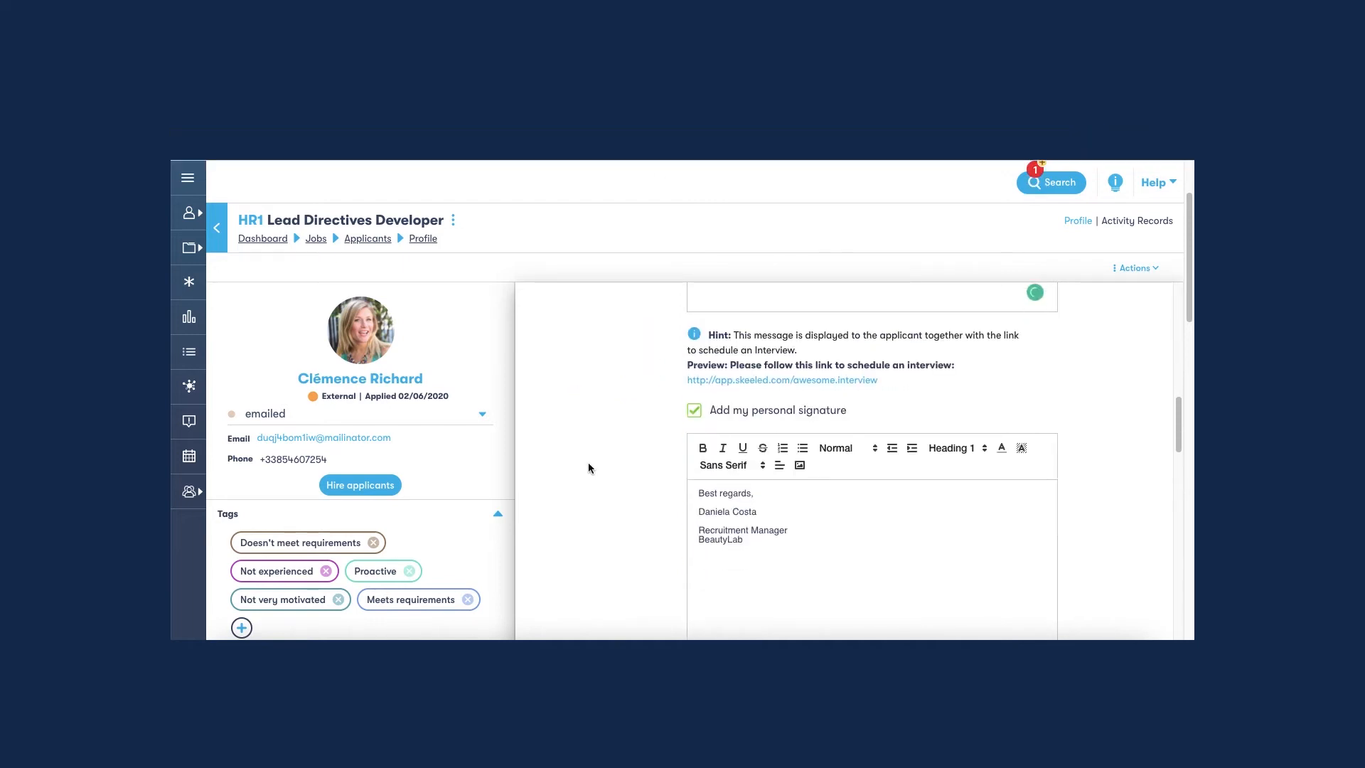
pyautogui.scroll(-5, 589, 468)
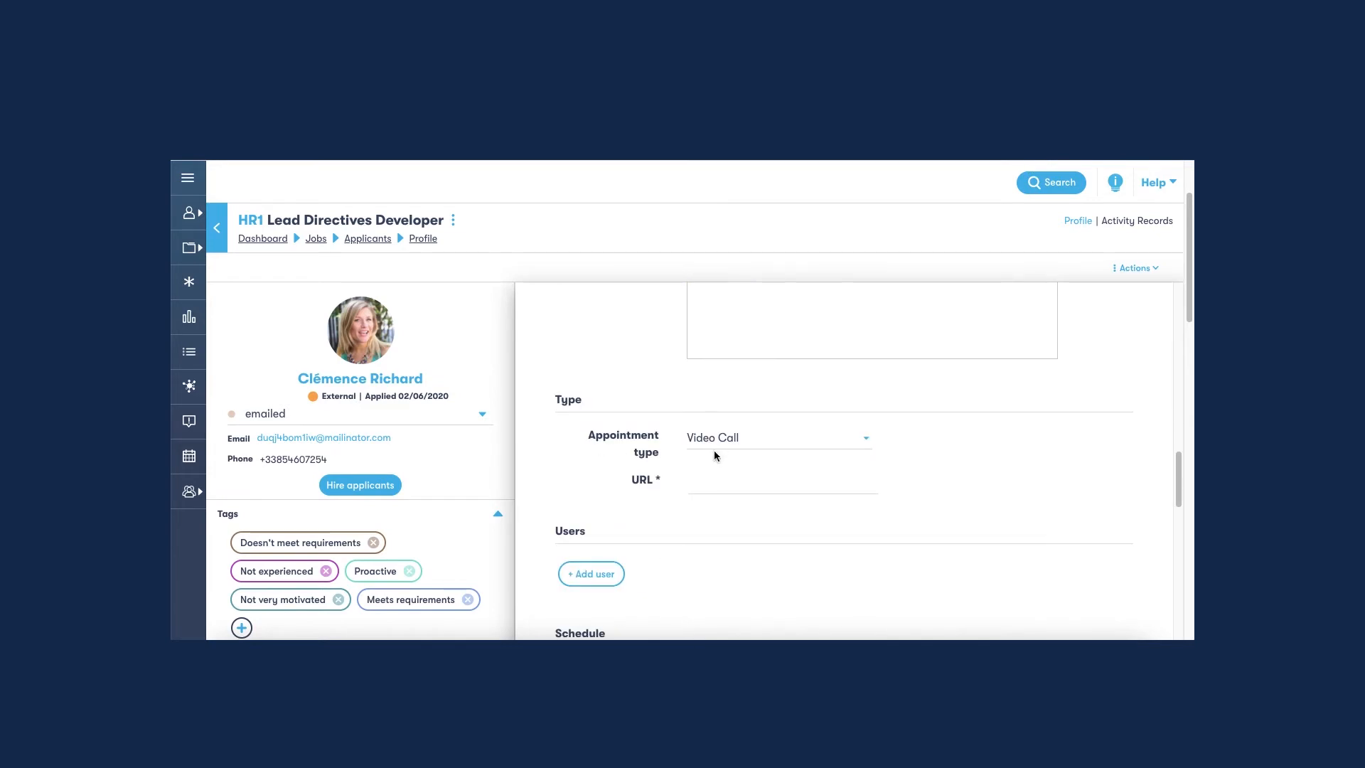
pyautogui.scroll(-1, 714, 452)
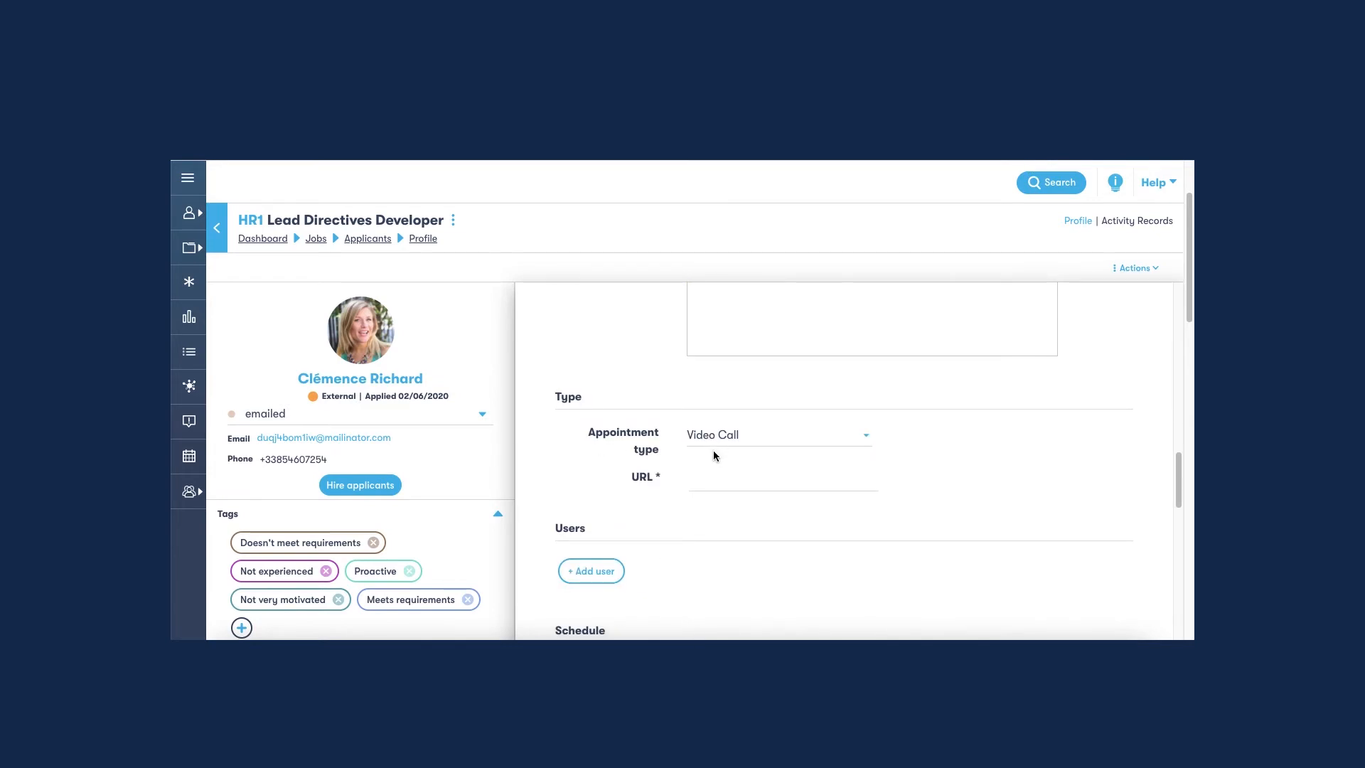
pyautogui.scroll(1, 714, 450)
pyautogui.click(754, 464)
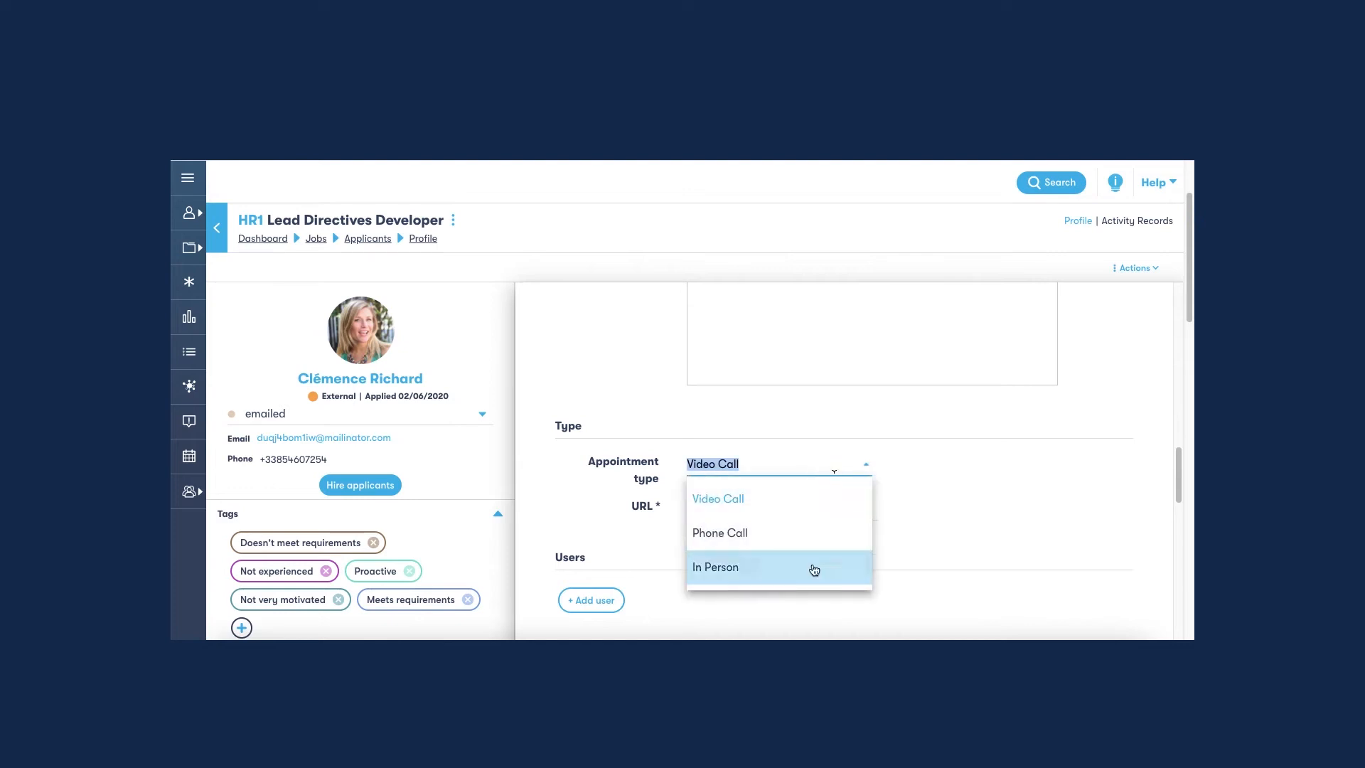
pyautogui.click(810, 501)
pyautogui.click(805, 508)
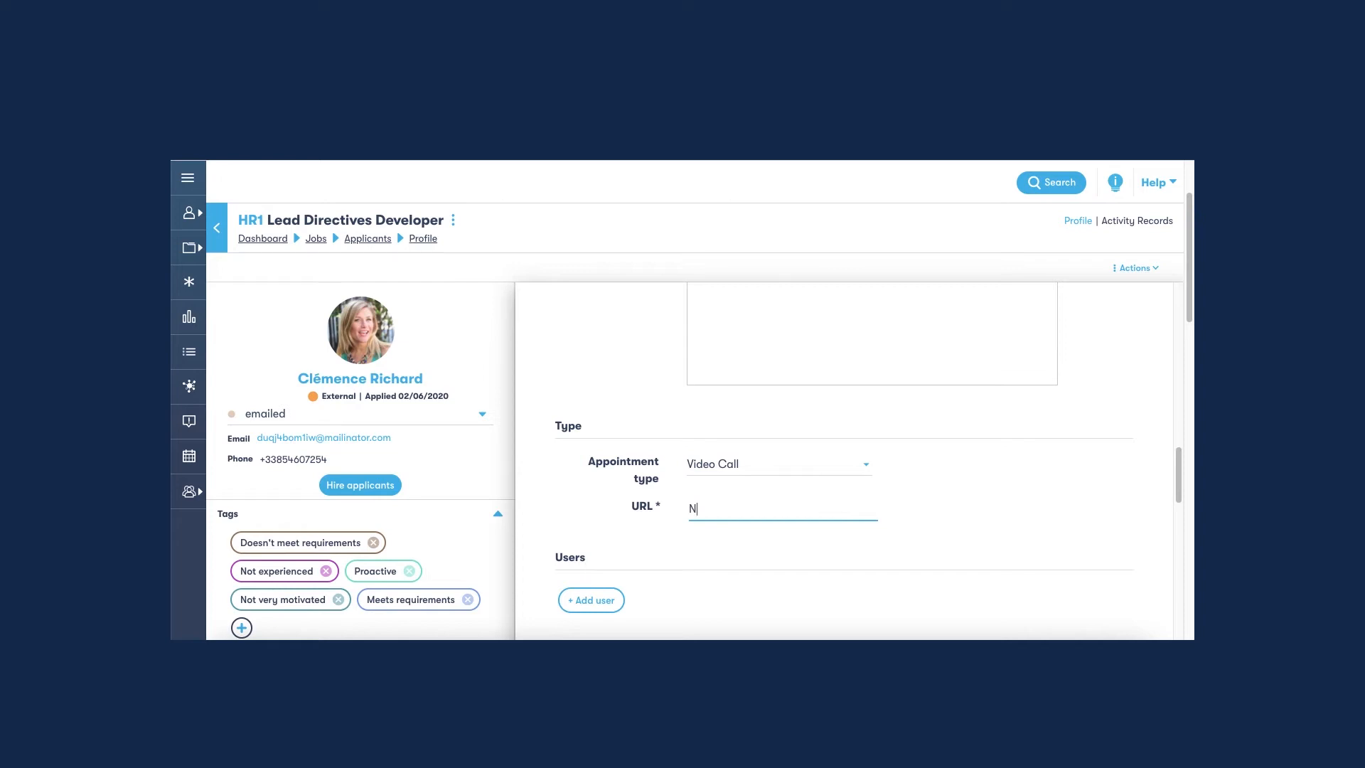
pyautogui.click(984, 519)
# Add the suggested colleague as a participating user of the interview.
pyautogui.scroll(-3, 987, 515)
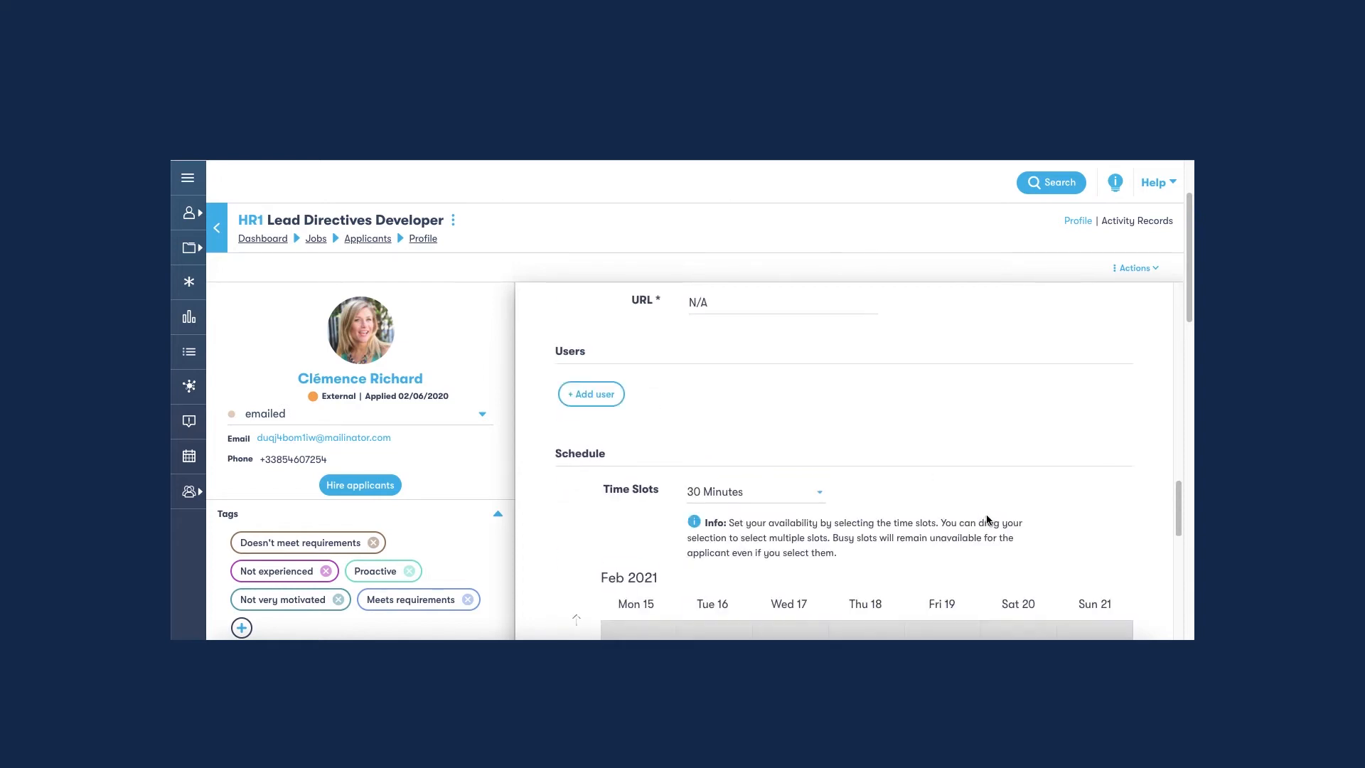
pyautogui.click(596, 400)
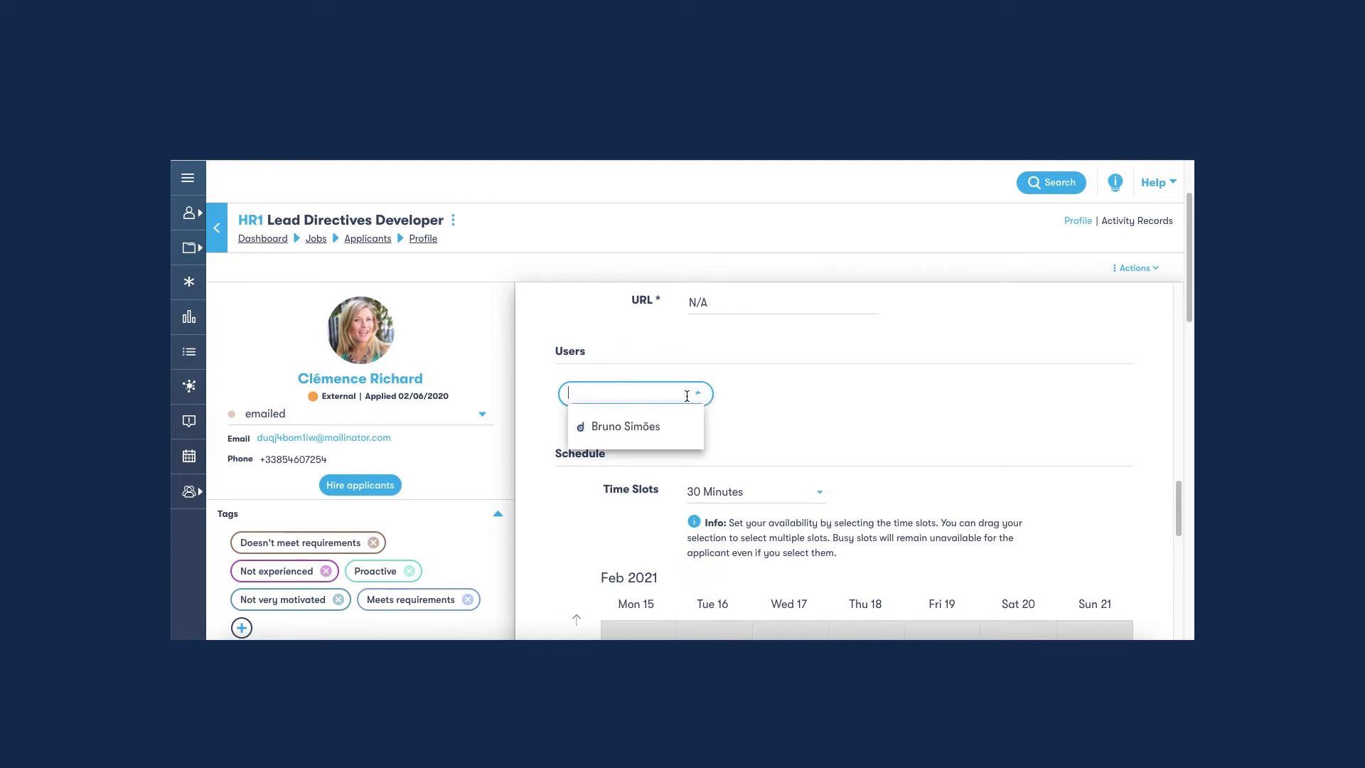
pyautogui.click(646, 428)
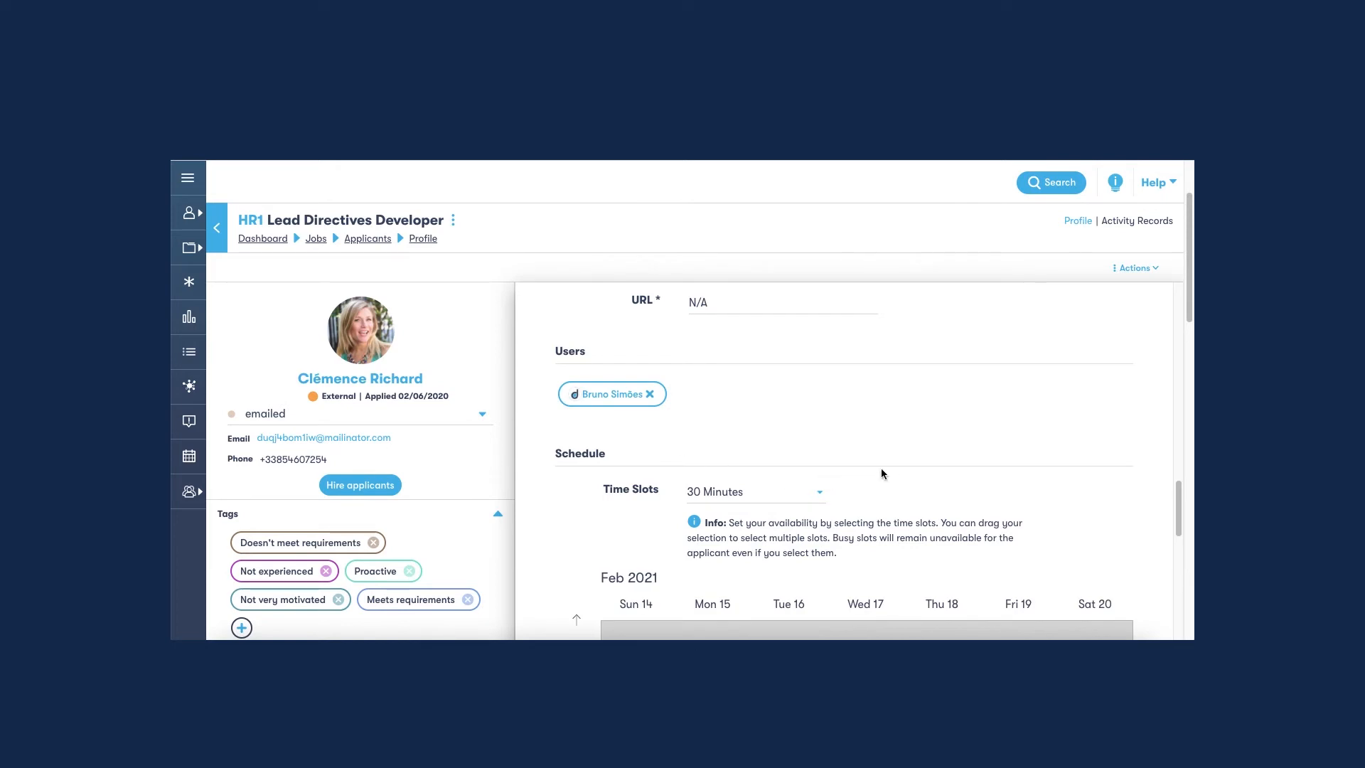
# Review the weekly availability calendar and set the interview time slots to 60 Minutes.
pyautogui.scroll(-1, 722, 449)
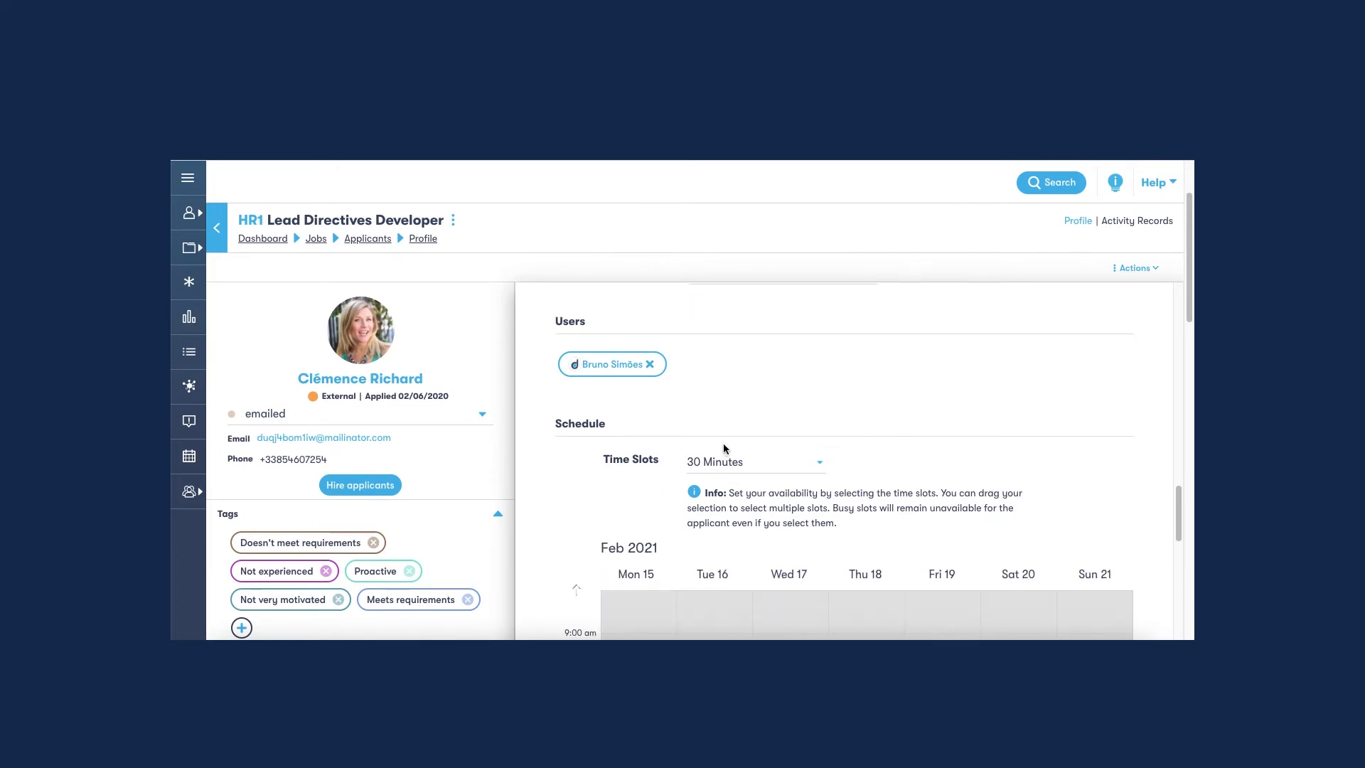
pyautogui.scroll(-3, 545, 479)
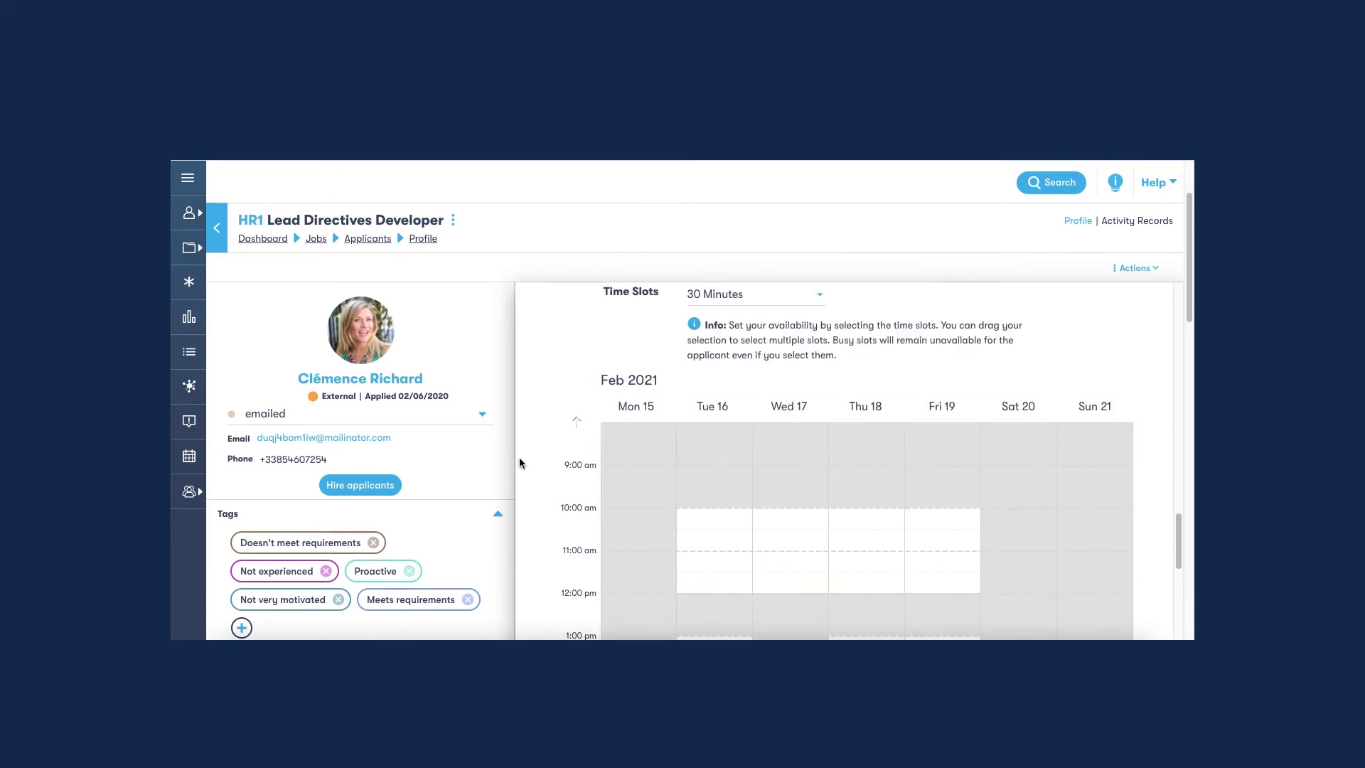
pyautogui.scroll(-1, 519, 463)
pyautogui.scroll(-1, 518, 463)
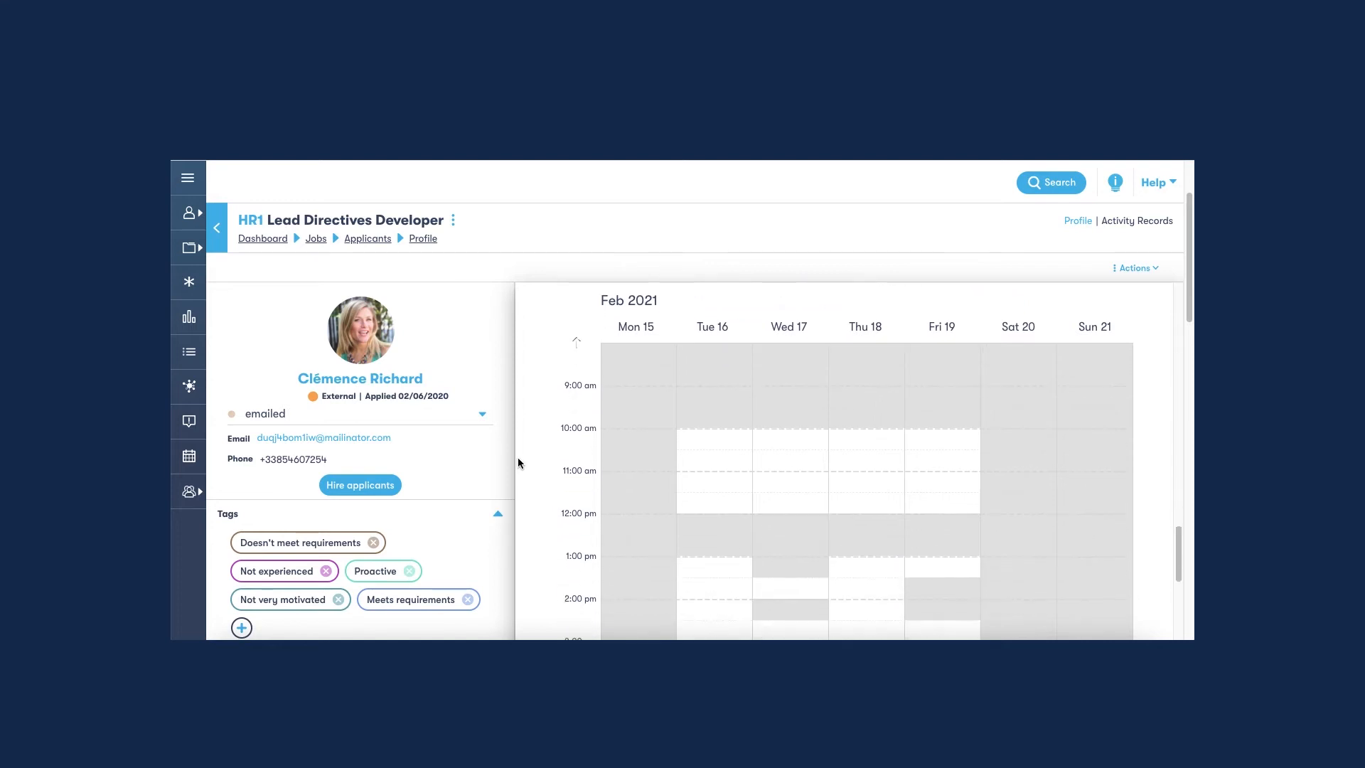
pyautogui.scroll(5, 517, 463)
pyautogui.scroll(-1, 669, 484)
pyautogui.click(764, 476)
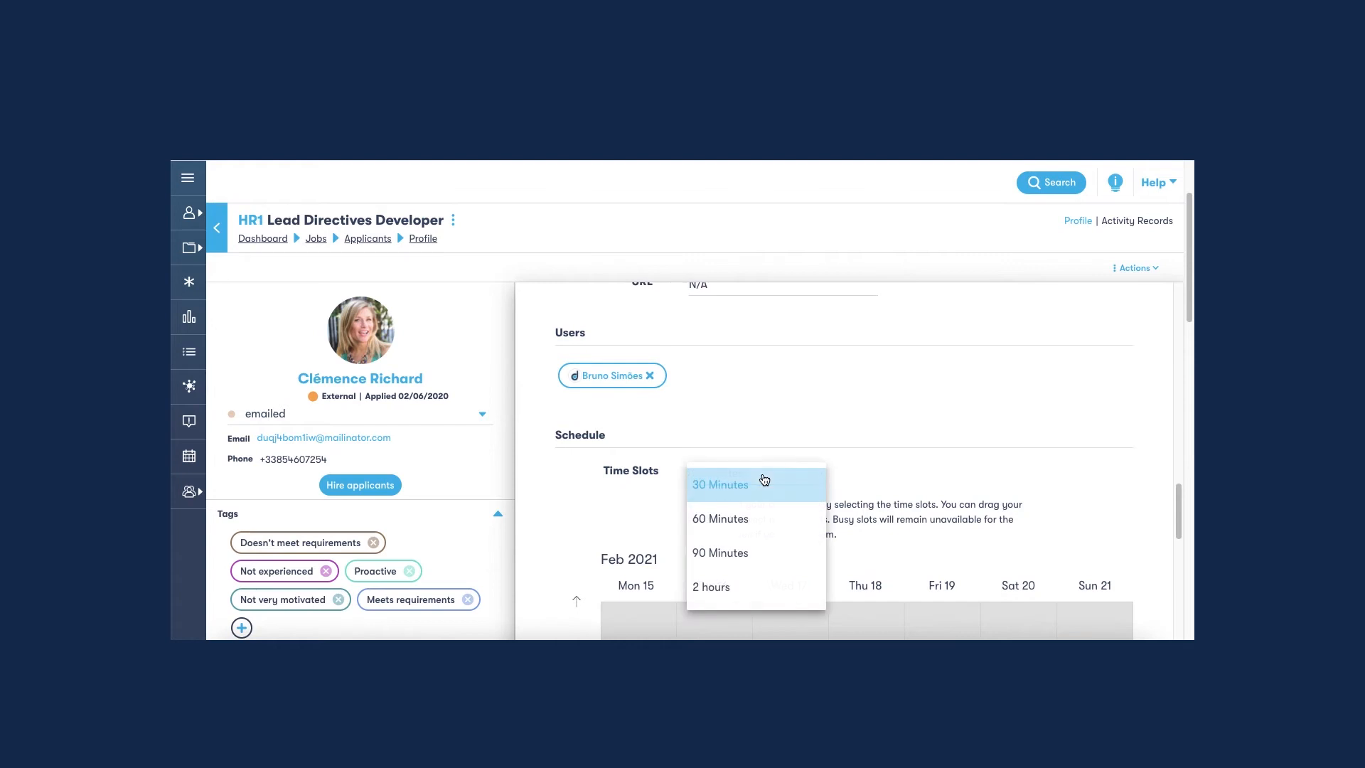
pyautogui.click(748, 519)
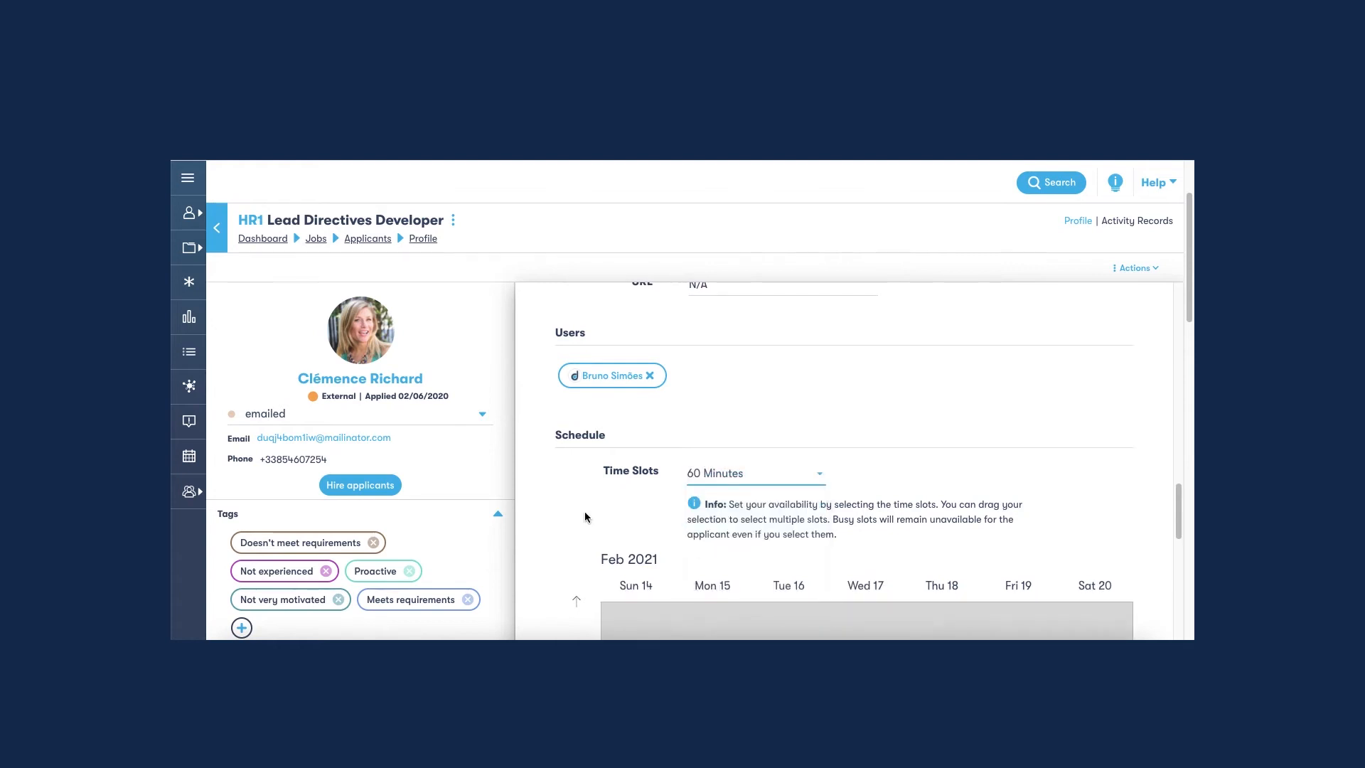
# Mark availability for 10:00 am–12:00 pm on Tuesday 16 through Thursday 18, plus 1:00–4:00 pm Tuesday and 3:00–4:00 pm Wednesday.
pyautogui.scroll(-5, 582, 510)
pyautogui.click(704, 491)
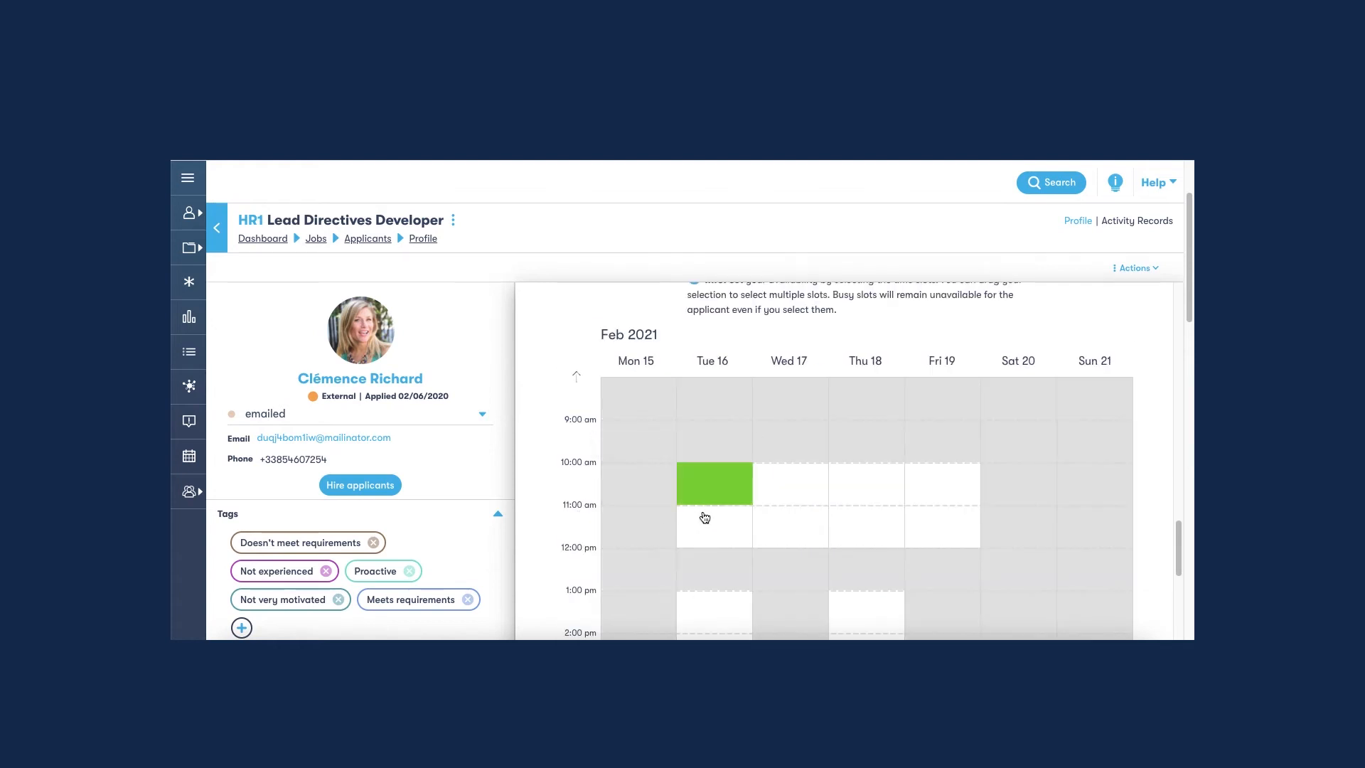
pyautogui.click(706, 515)
pyautogui.scroll(-2, 720, 581)
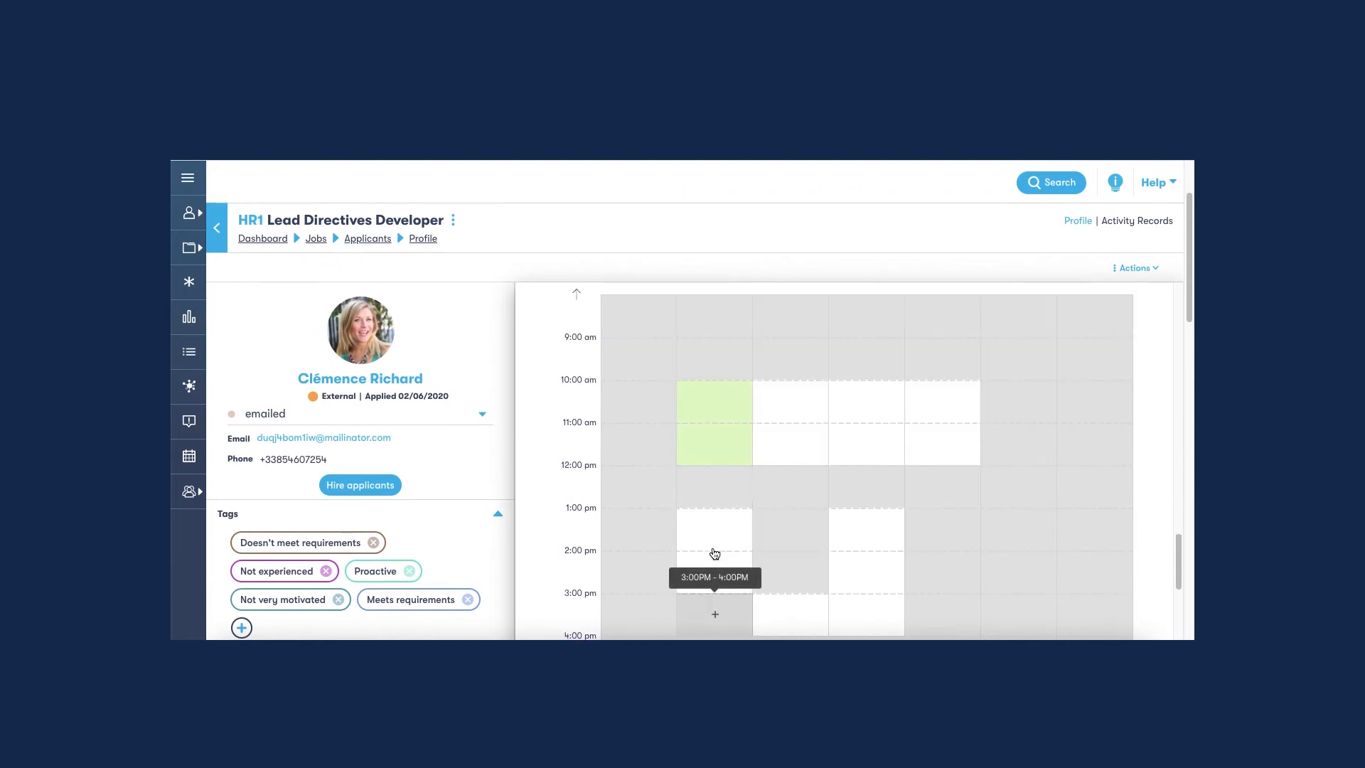
pyautogui.moveTo(716, 533); pyautogui.dragTo(712, 616)
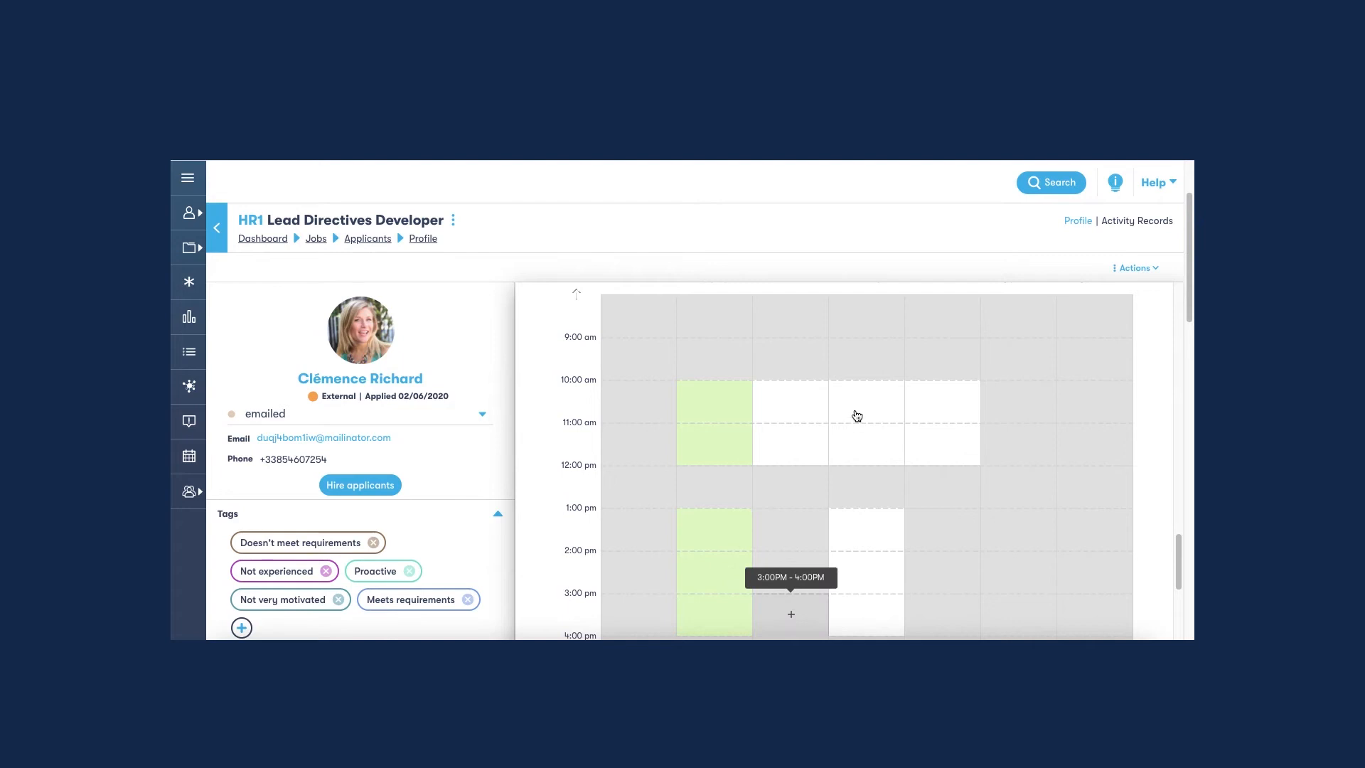
pyautogui.moveTo(856, 403); pyautogui.dragTo(833, 437)
pyautogui.moveTo(778, 401); pyautogui.dragTo(780, 449)
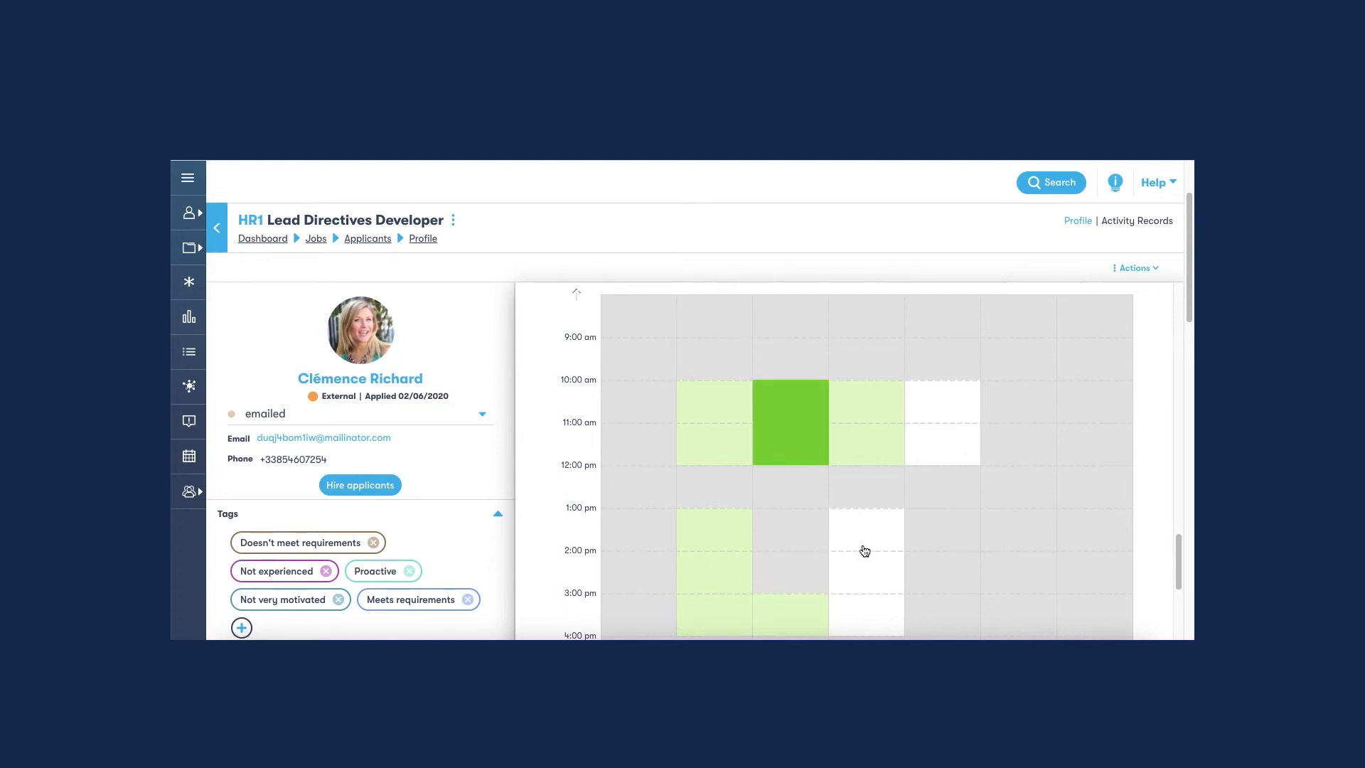
# Review the invitation message, participating user and selected time slots, and send the interview invitation to the applicant.
pyautogui.scroll(-4, 866, 552)
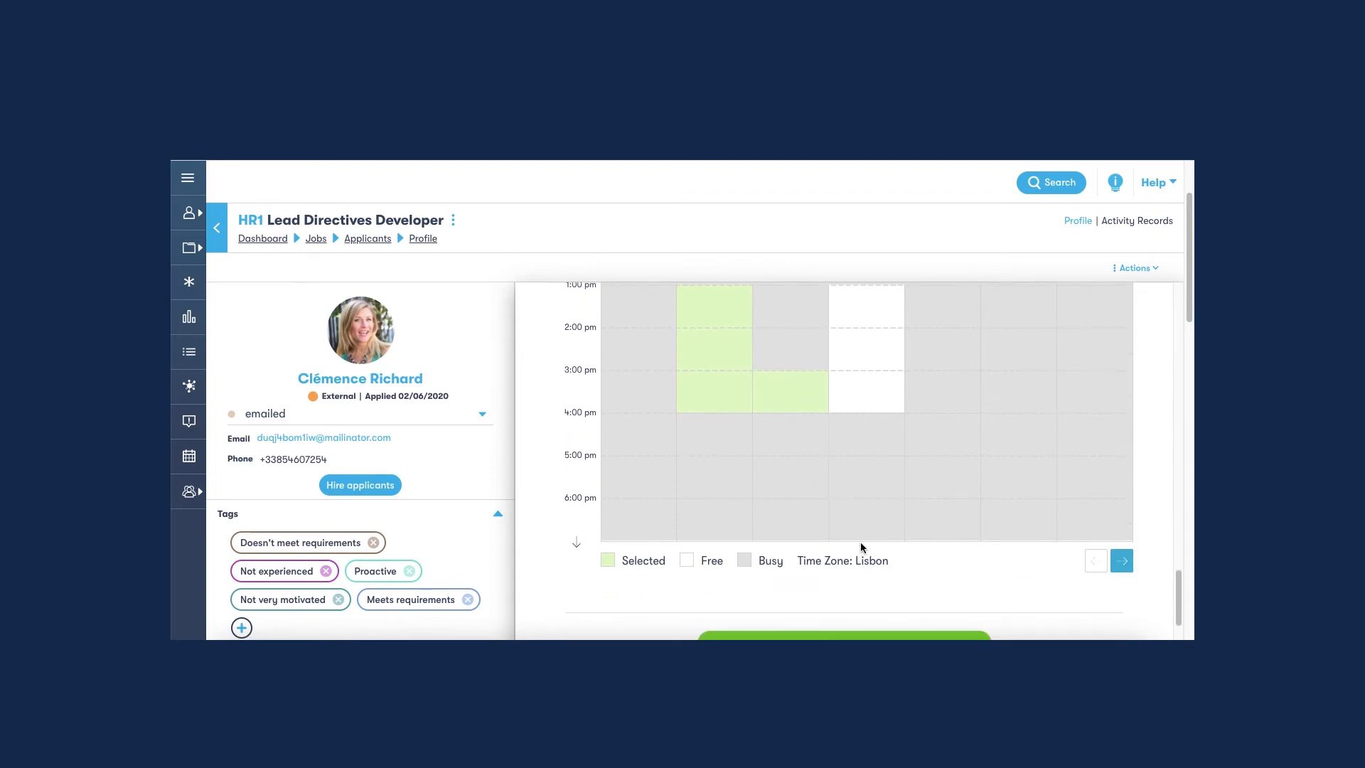
pyautogui.scroll(5, 994, 396)
pyautogui.scroll(2, 1105, 356)
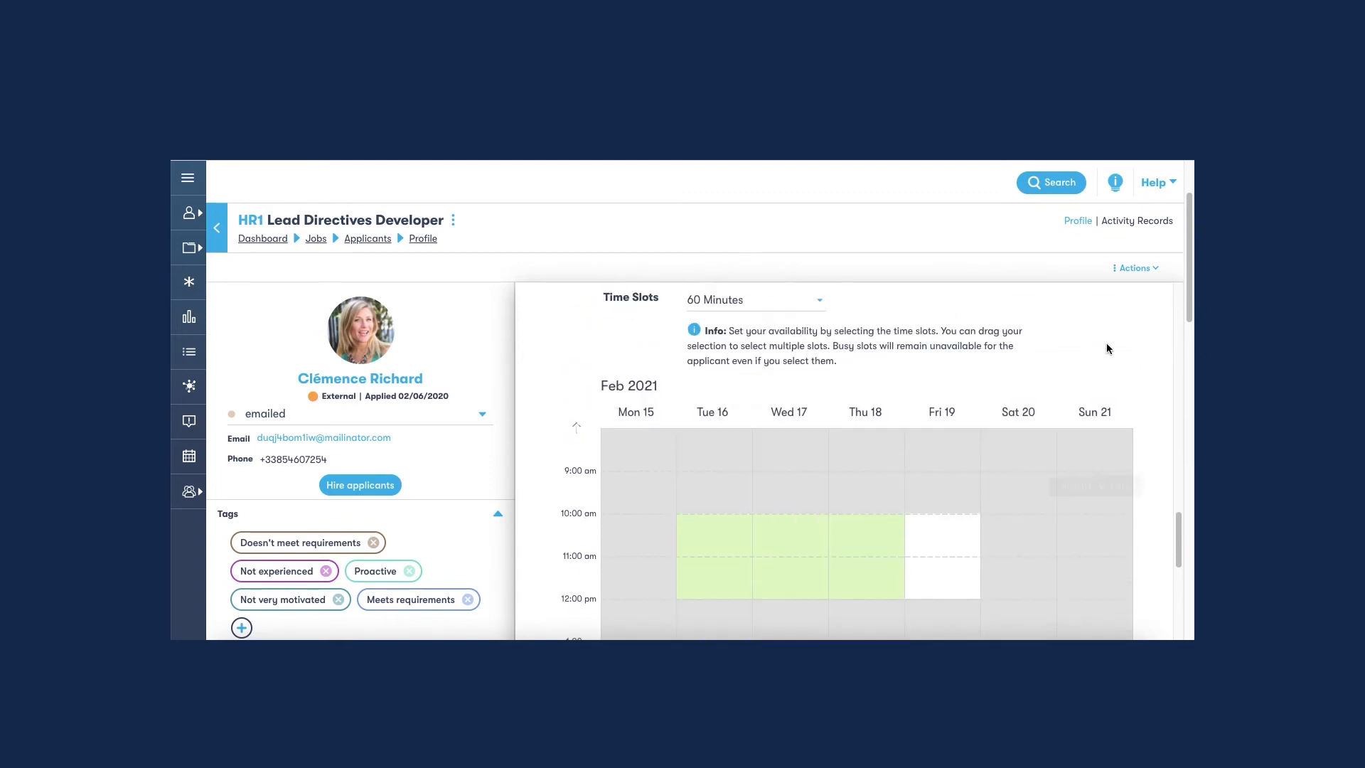
pyautogui.scroll(-6, 1069, 488)
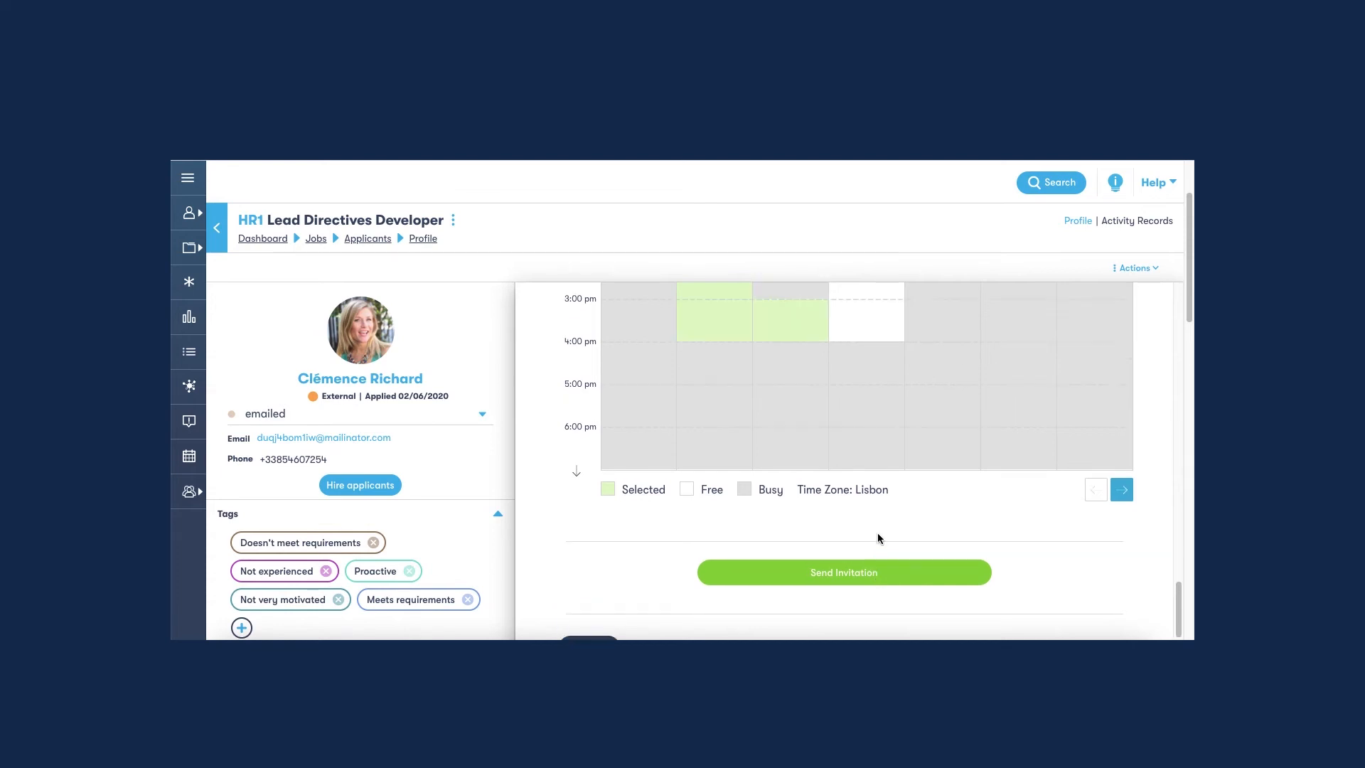
pyautogui.scroll(10, 878, 535)
pyautogui.scroll(8, 878, 534)
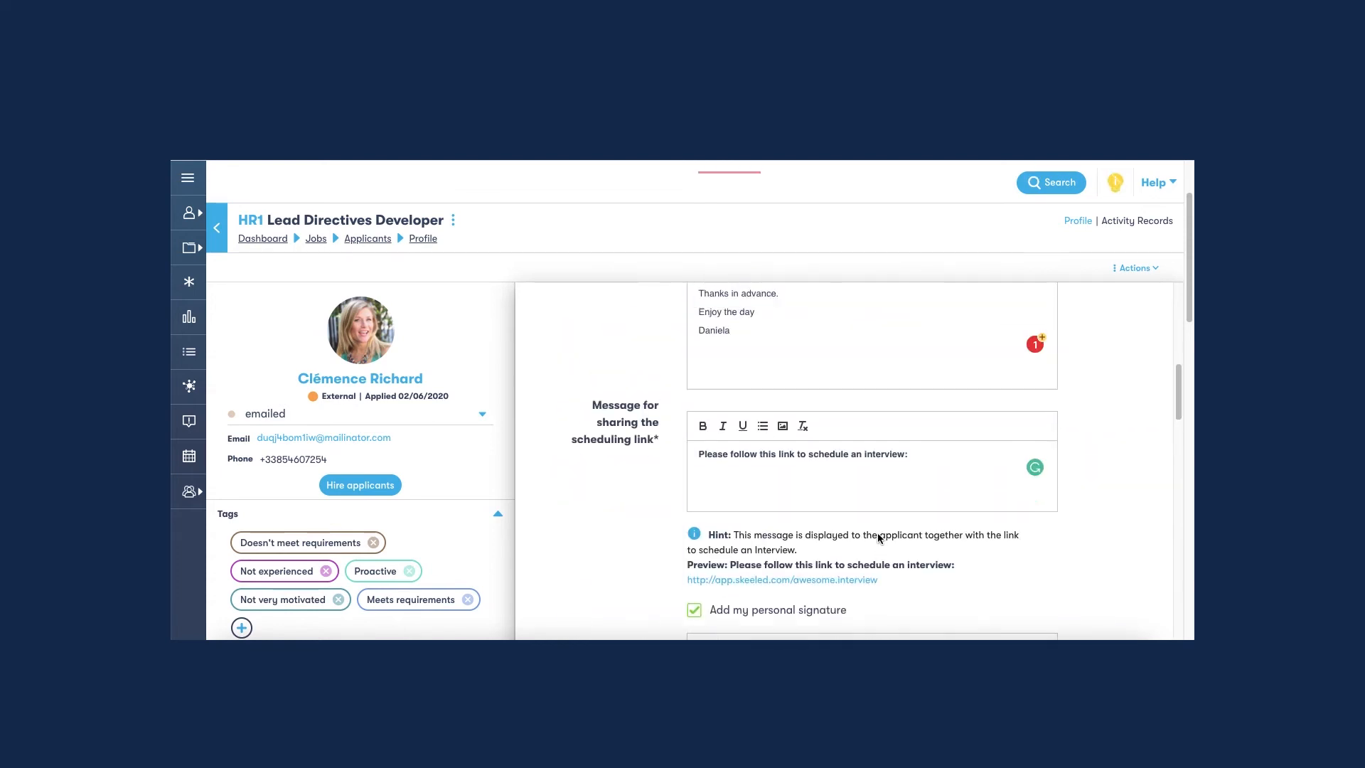
pyautogui.scroll(-10, 878, 534)
pyautogui.scroll(-10, 878, 534)
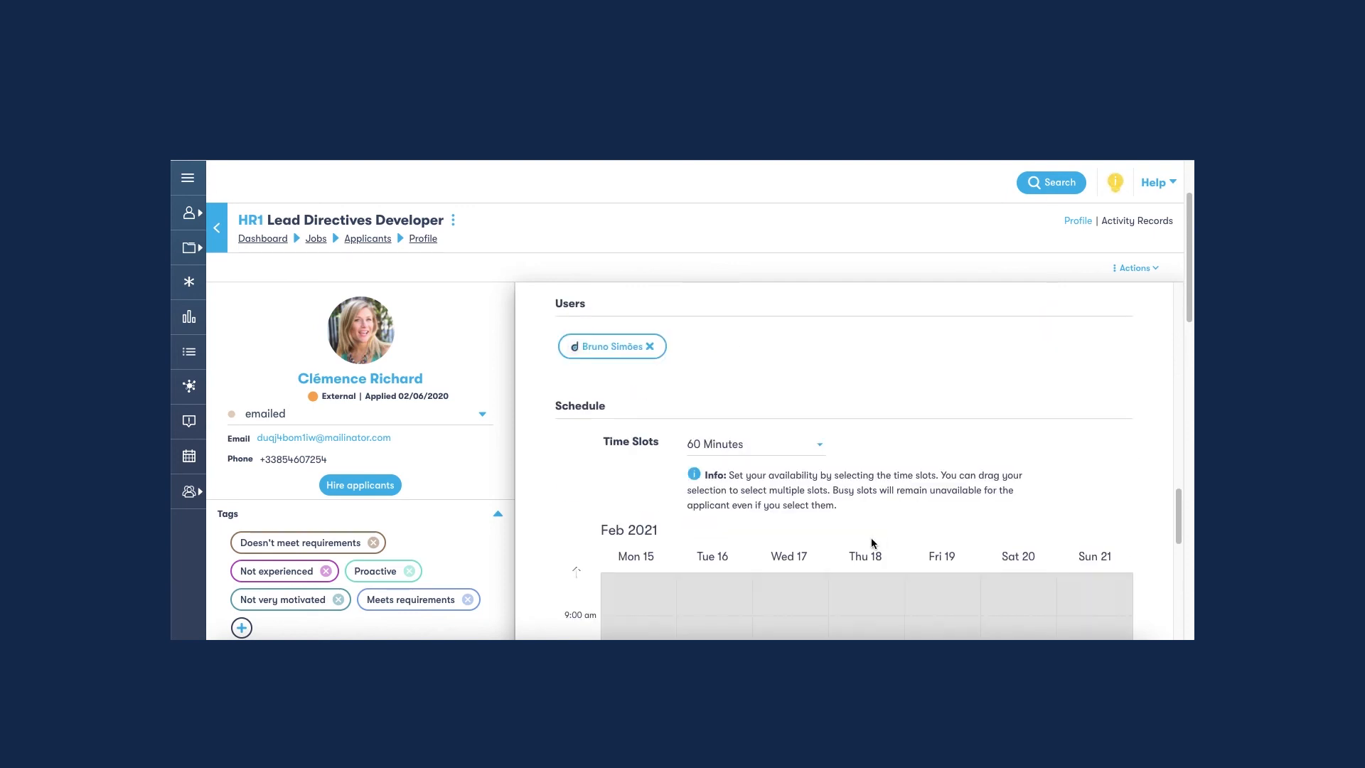
pyautogui.click(868, 616)
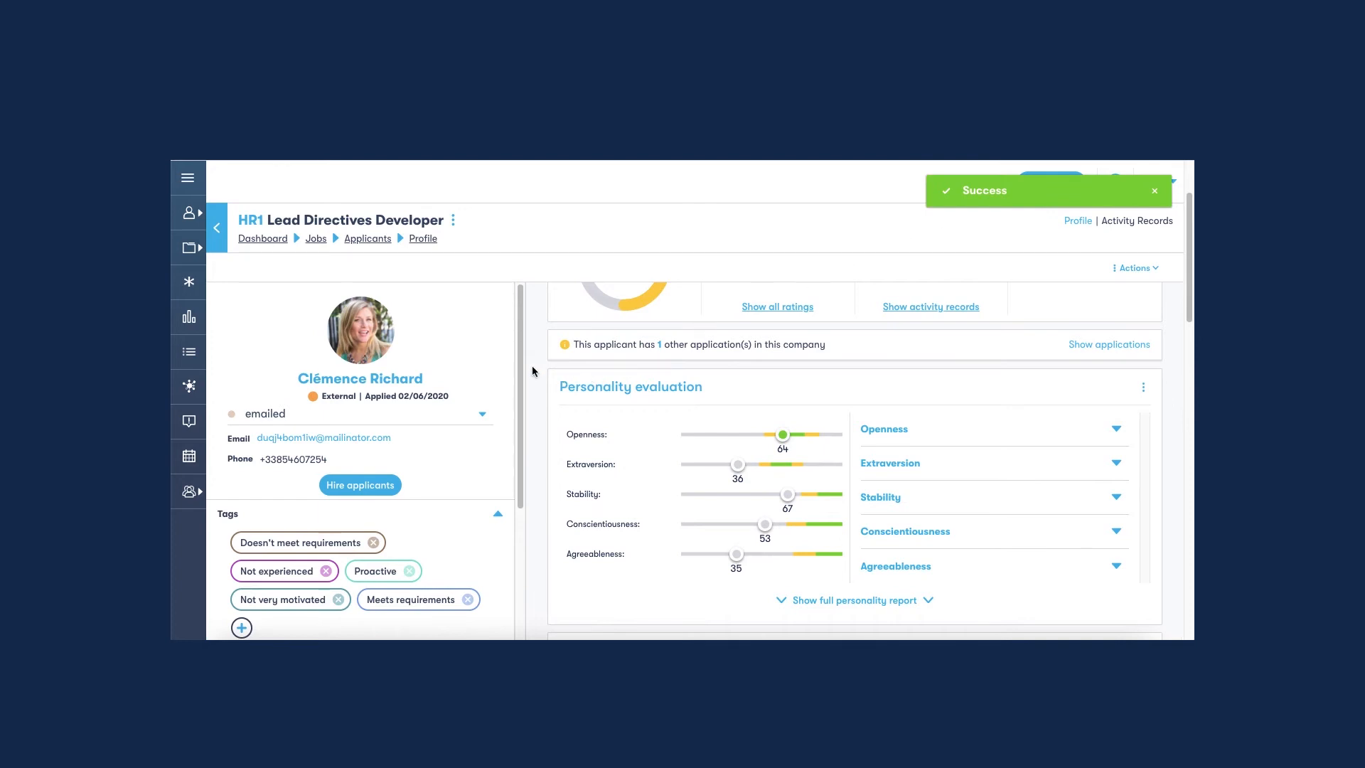
# Return to the job's Personality stage applicant list and select the first, second, third and fifth applicants for a bulk action.
pyautogui.click(219, 229)
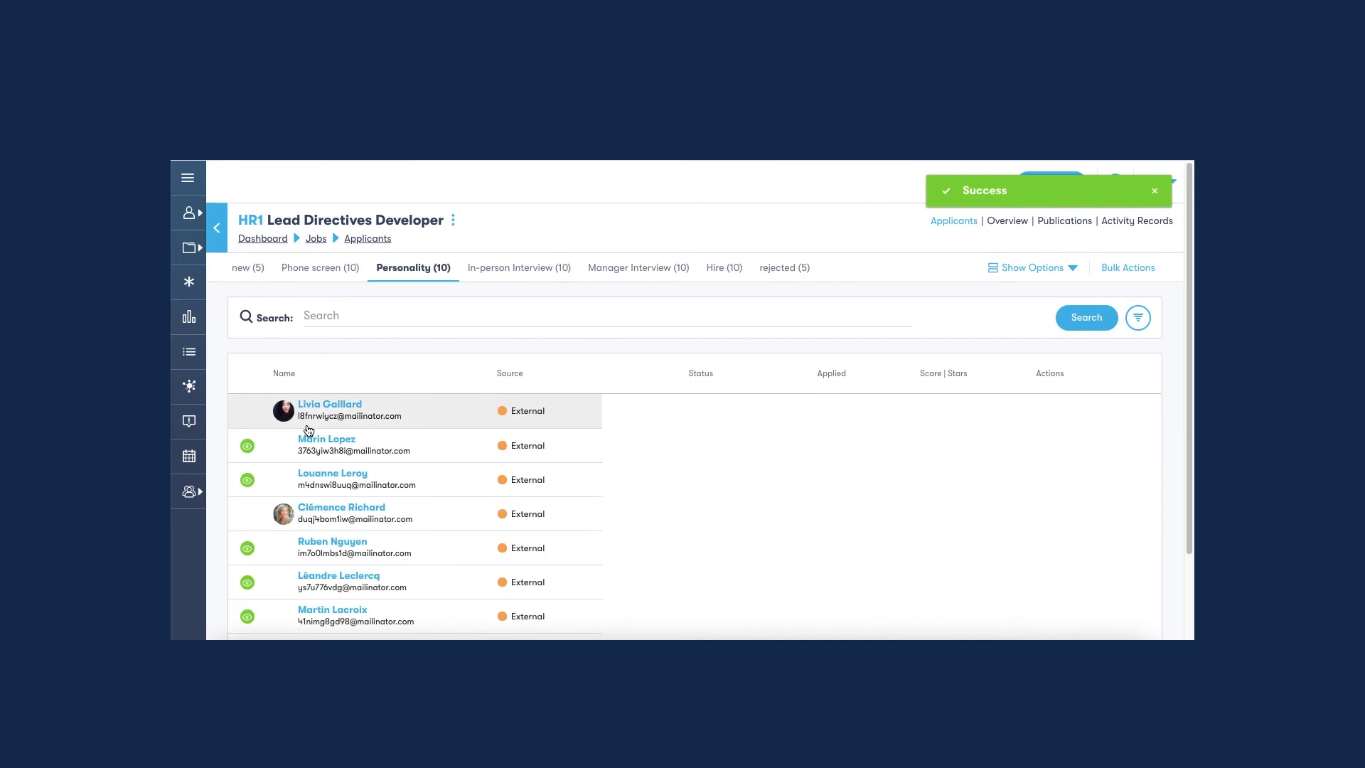
pyautogui.scroll(-1, 1079, 284)
pyautogui.scroll(1, 1103, 270)
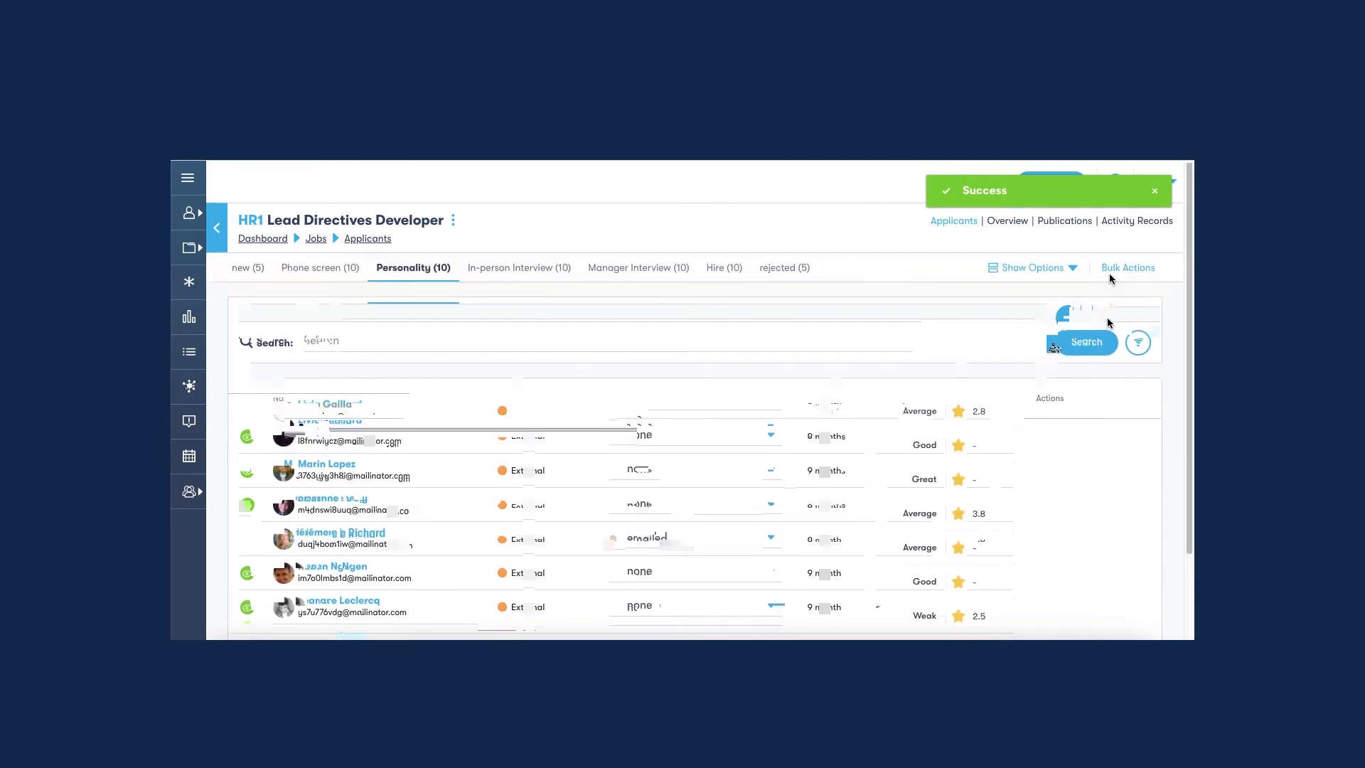
pyautogui.click(1128, 267)
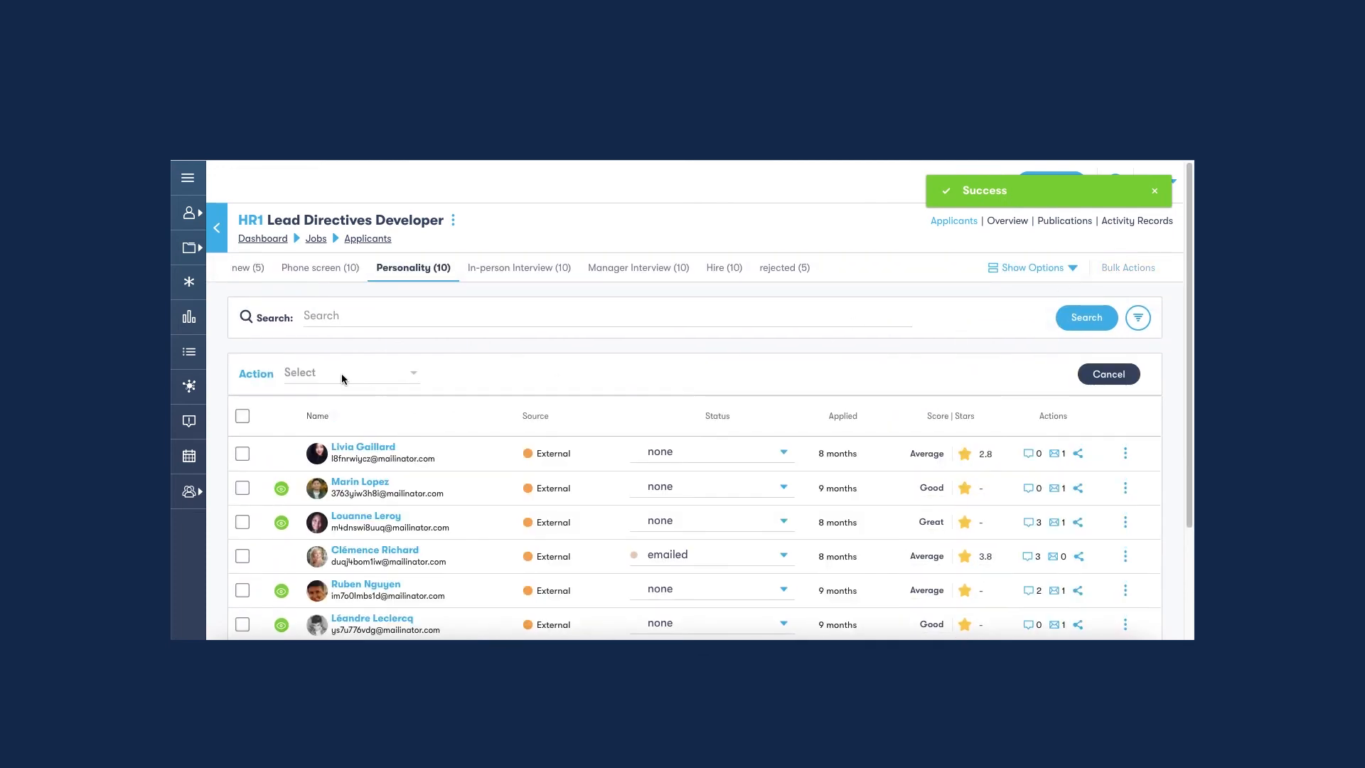
pyautogui.click(243, 471)
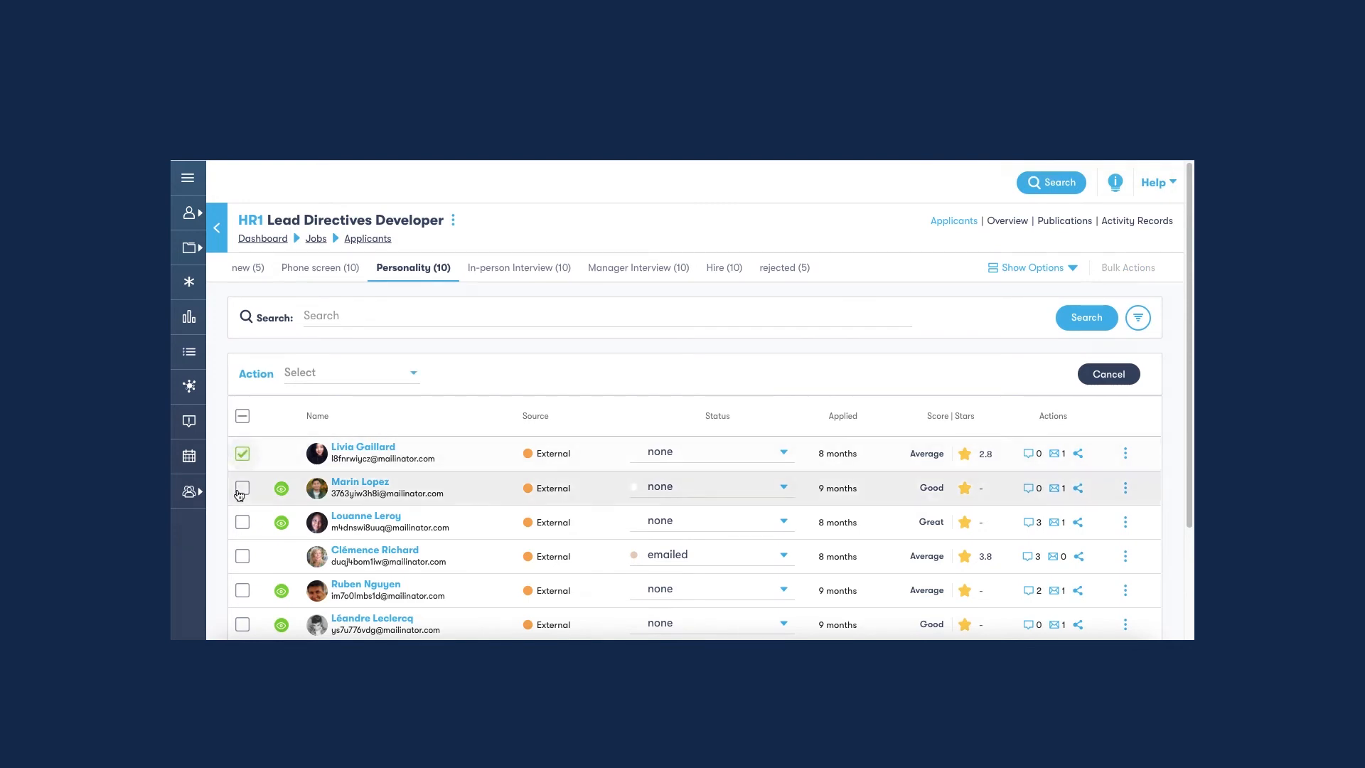
pyautogui.click(244, 593)
# Start scheduling interviews for the selected applicants in bulk and apply the Interview scheduling template.
pyautogui.click(375, 379)
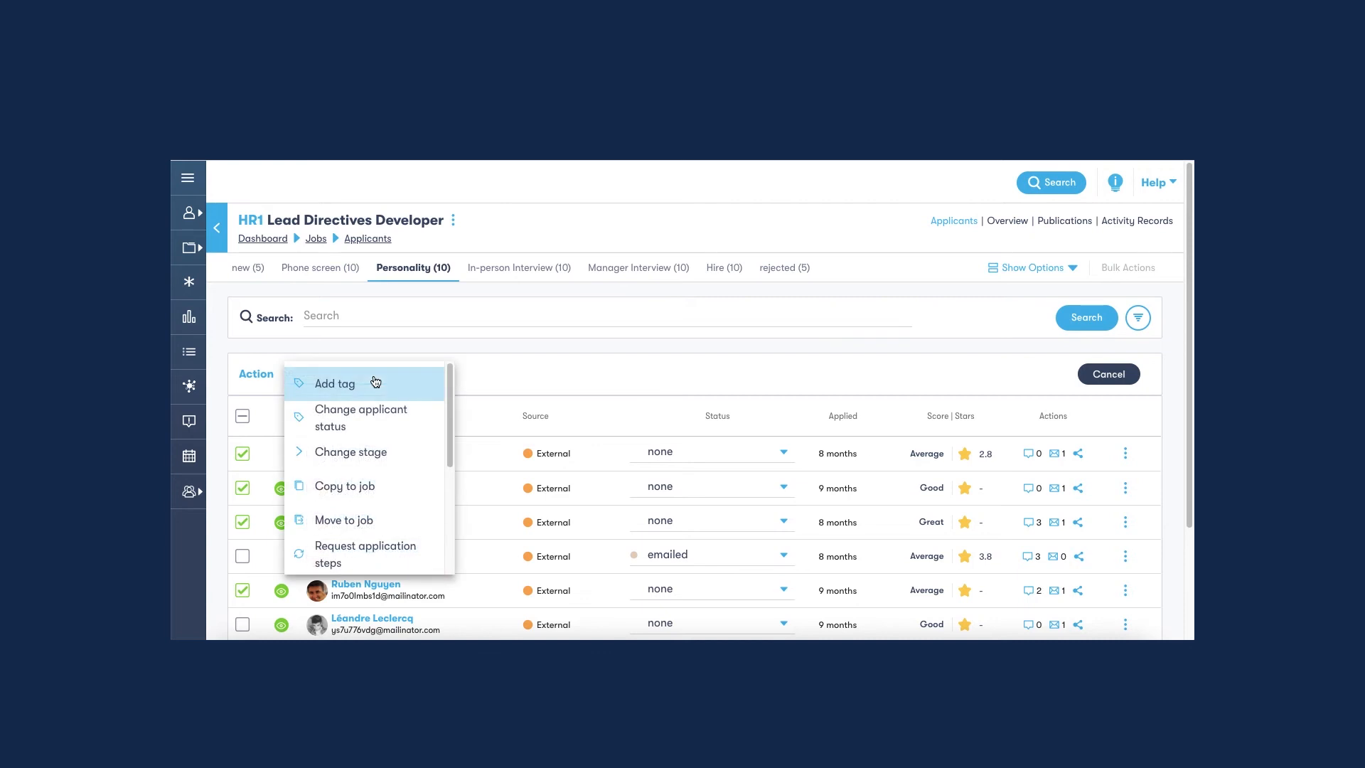
pyautogui.scroll(-3, 381, 497)
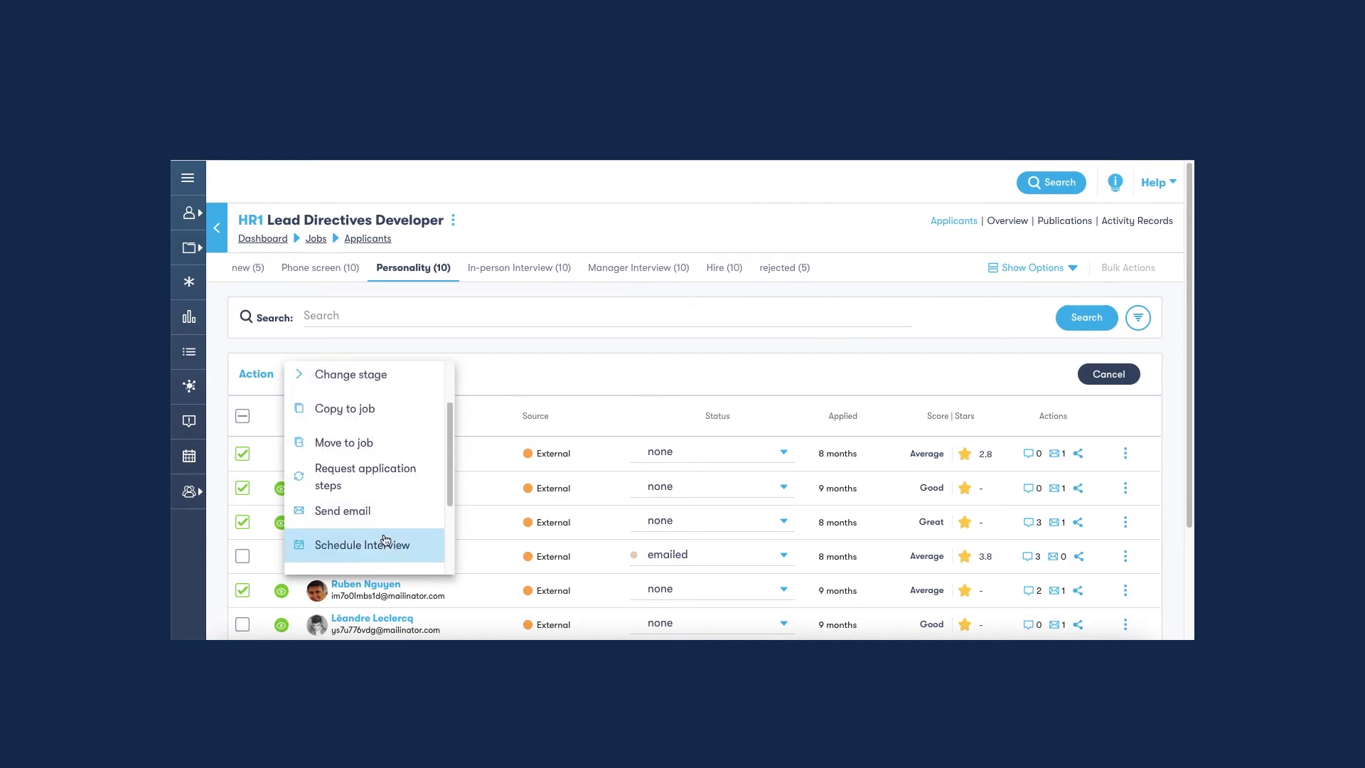
pyautogui.click(393, 544)
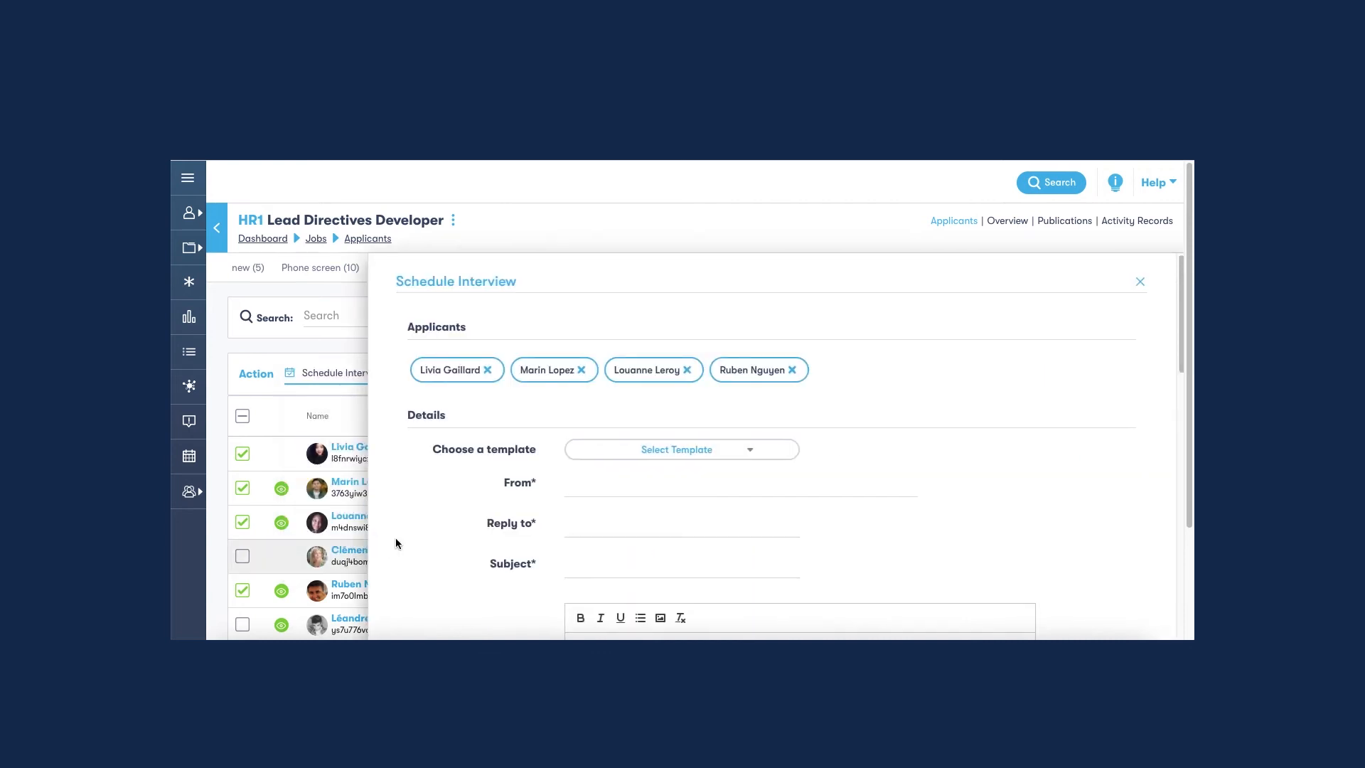
pyautogui.click(692, 451)
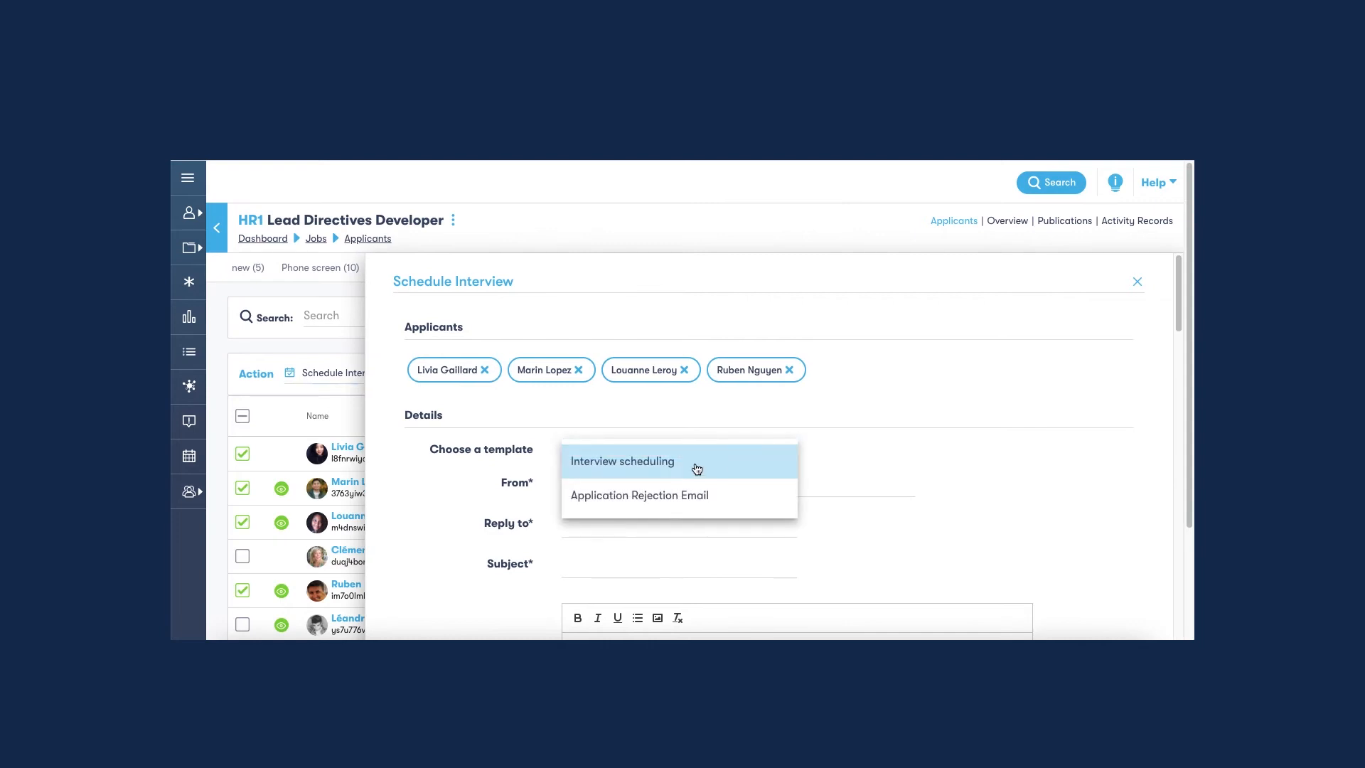
pyautogui.click(696, 468)
# Enter N/A as the URL of the video call and add a colleague as a participating user.
pyautogui.scroll(-8, 711, 455)
pyautogui.scroll(-3, 703, 446)
pyautogui.scroll(-5, 700, 446)
pyautogui.click(626, 363)
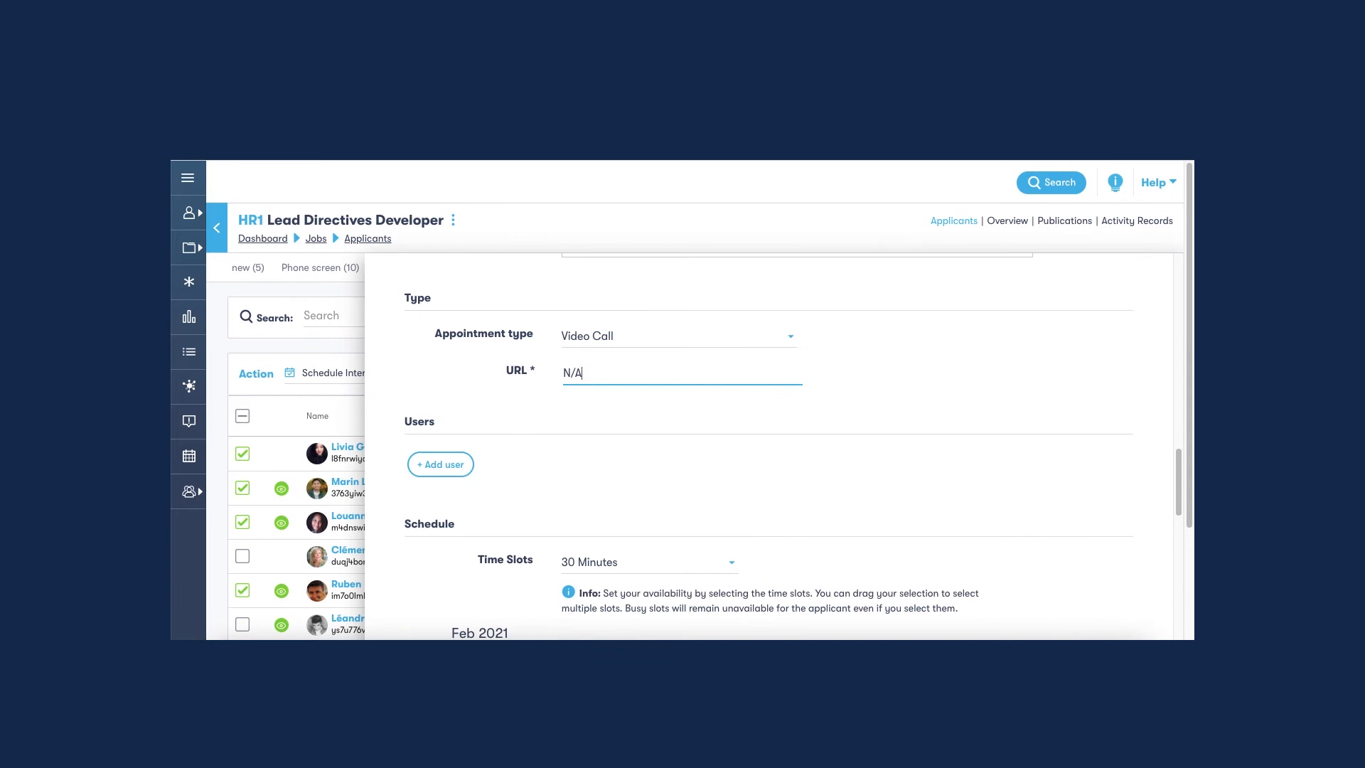
pyautogui.scroll(-1, 594, 472)
pyautogui.click(446, 419)
pyautogui.click(470, 452)
# Mark the Tuesday slots 10:00 am–12:00 pm and 1:00–4:00 pm as available and send the invitation to the selected applicants.
pyautogui.scroll(-4, 703, 472)
pyautogui.moveTo(610, 417); pyautogui.dragTo(600, 533)
pyautogui.scroll(-2, 602, 551)
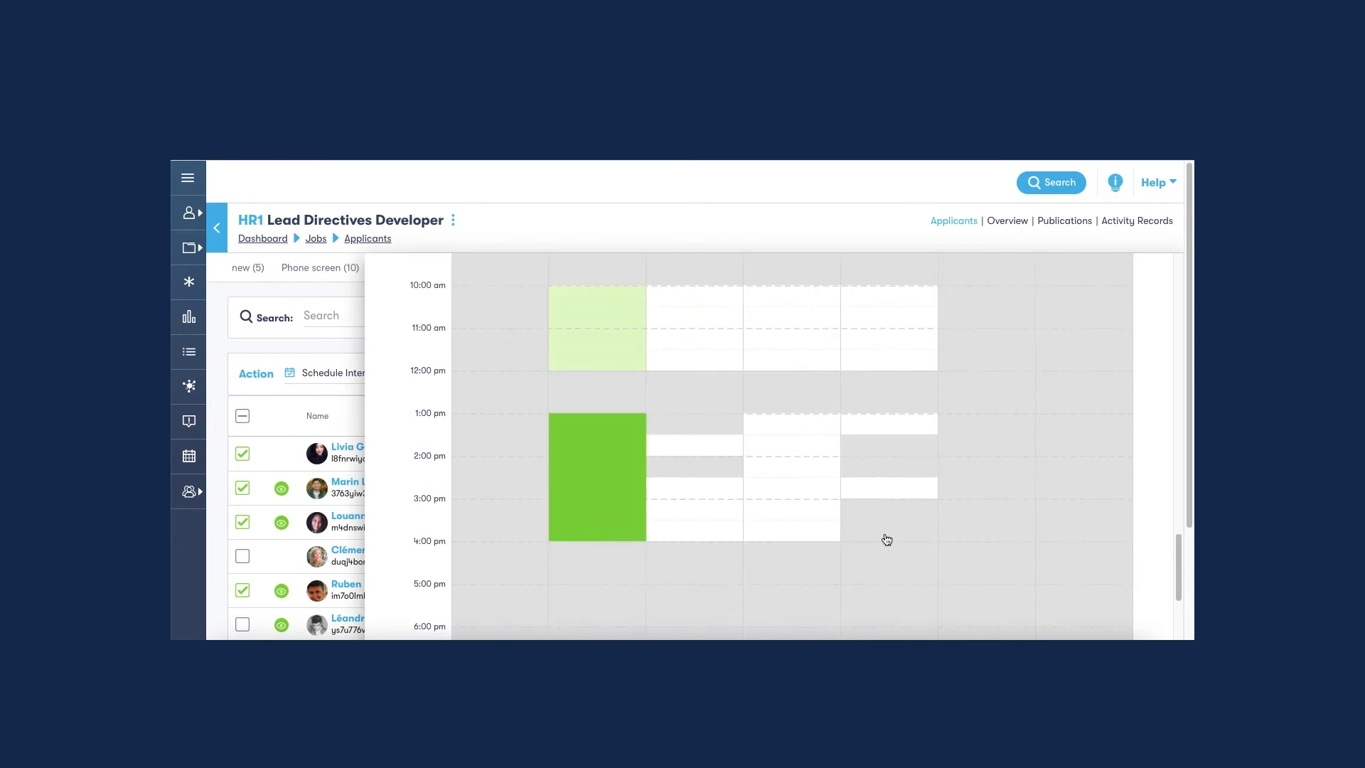
pyautogui.scroll(-5, 891, 521)
pyautogui.click(785, 534)
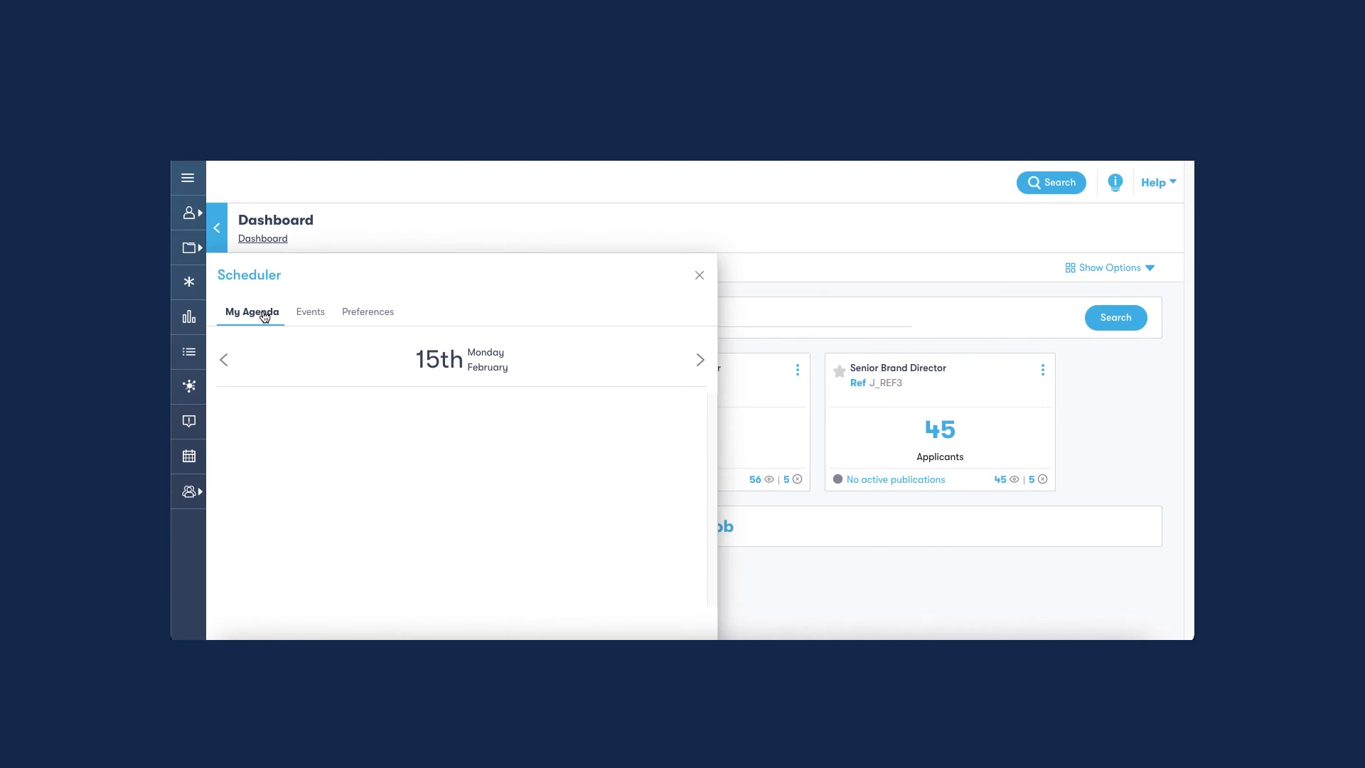
# Show the Scheduler's events and look through the available event status filters.
pyautogui.click(300, 311)
pyautogui.click(519, 348)
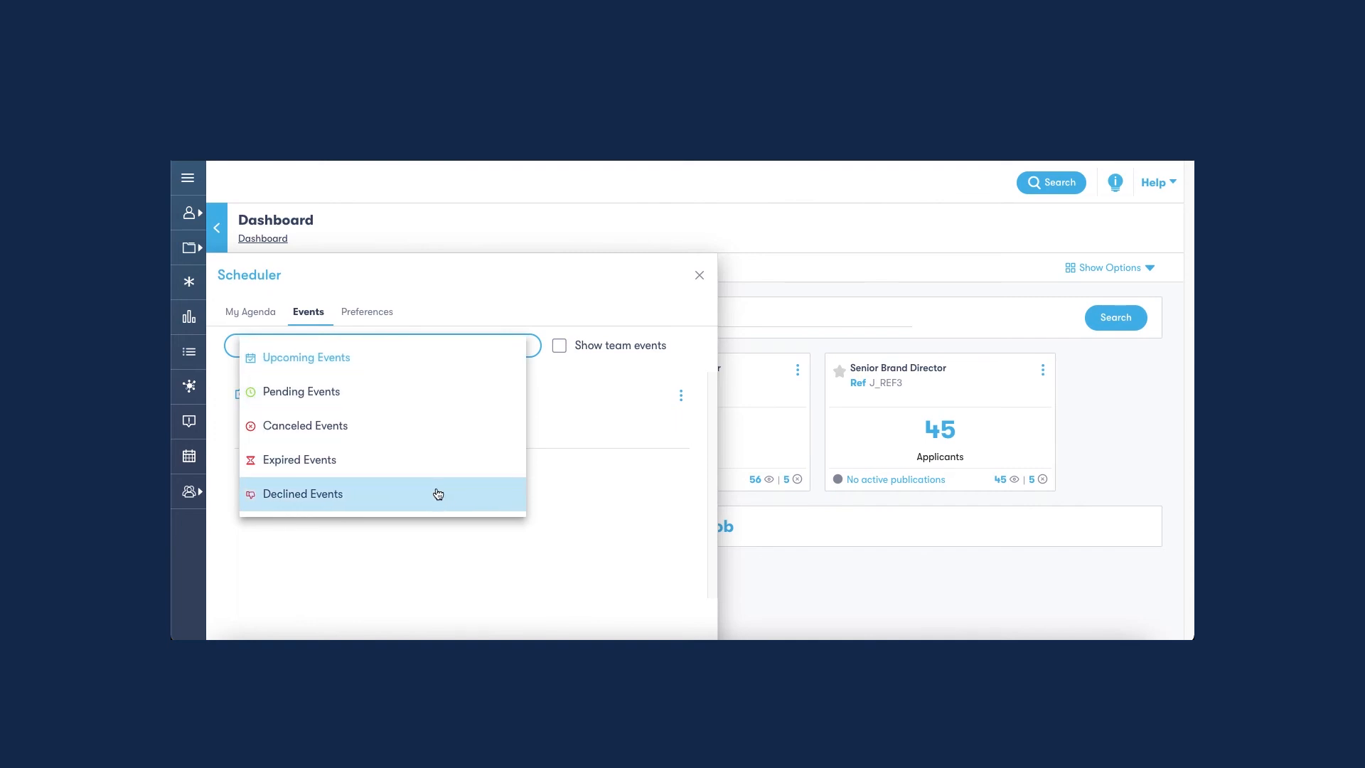
pyautogui.click(610, 418)
# Toggle the display of team events on and off, and check the reschedule and cancel options of the upcoming online interview.
pyautogui.click(559, 346)
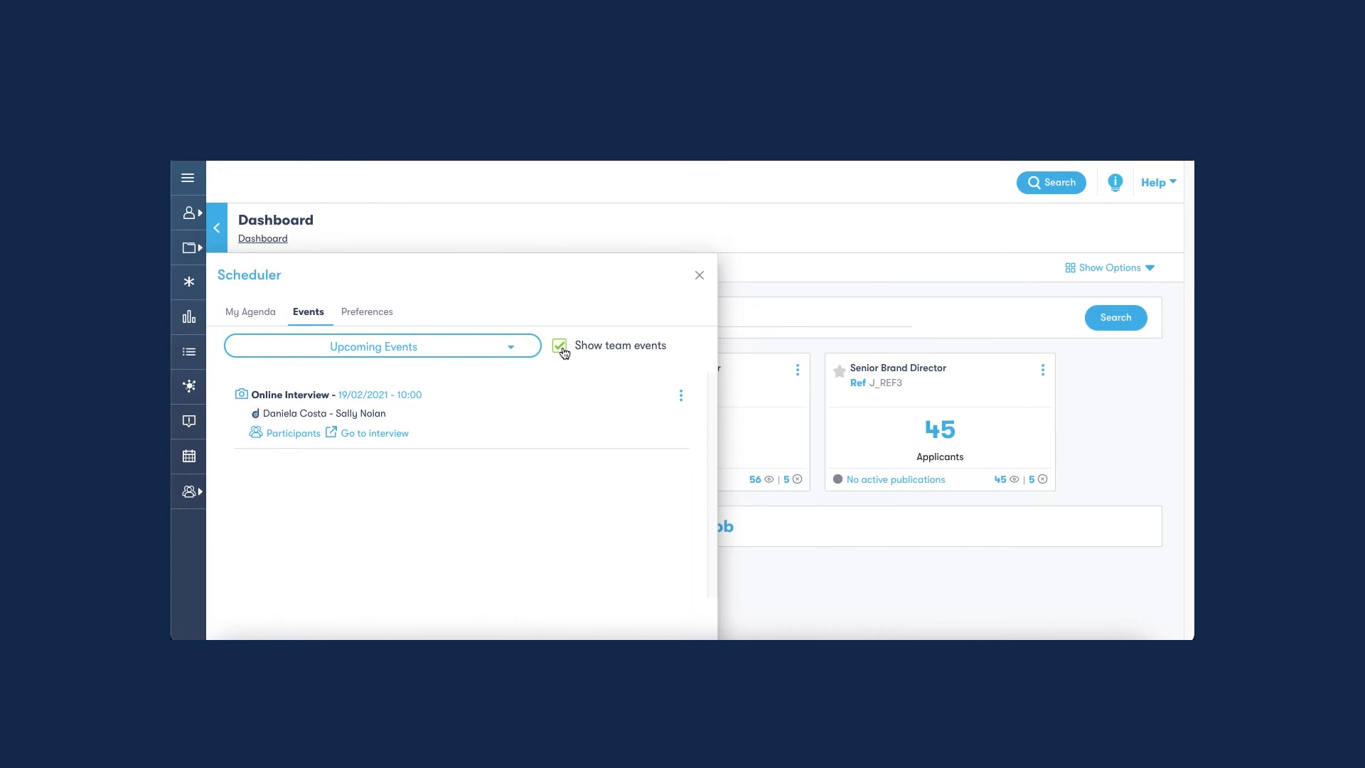
pyautogui.click(561, 348)
pyautogui.click(681, 399)
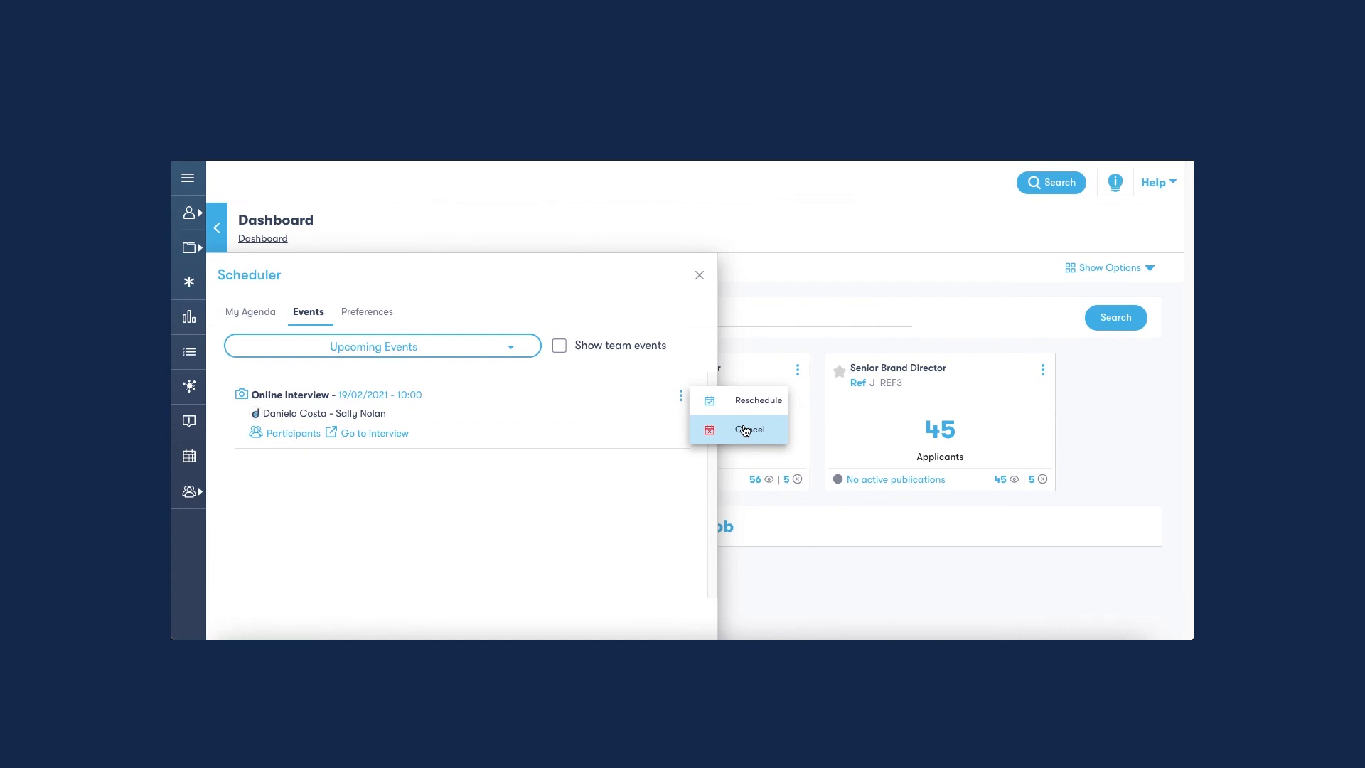
pyautogui.click(548, 438)
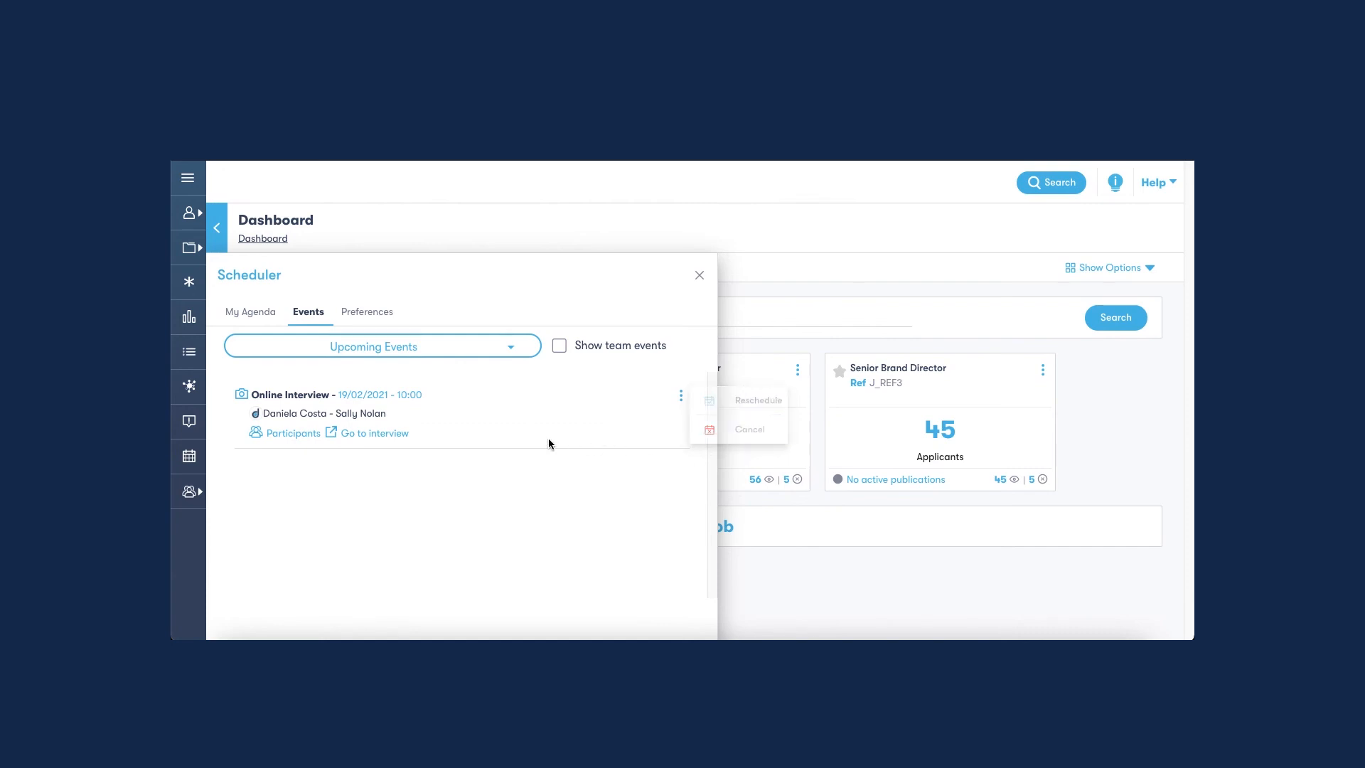
# View the Pending Events in full and the Canceled Events of the Scheduler.
pyautogui.click(516, 347)
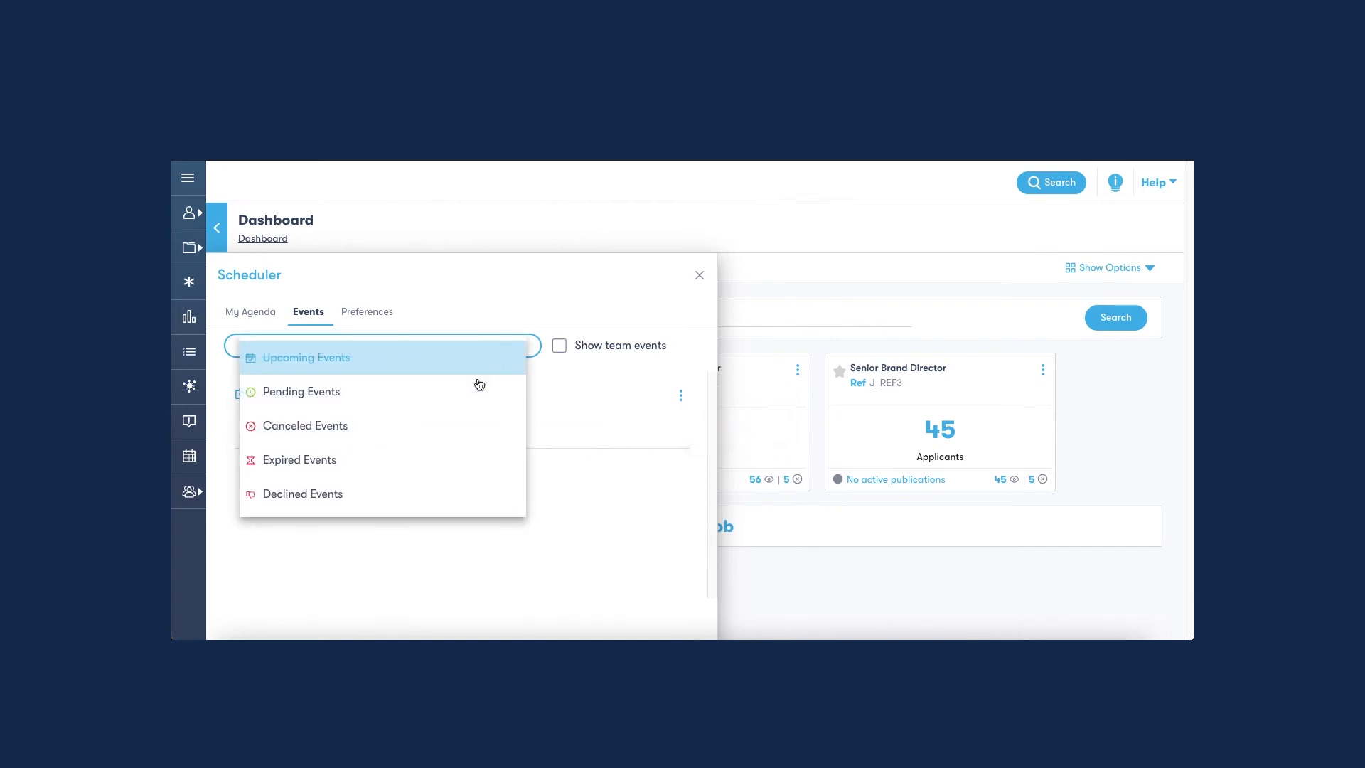
pyautogui.click(477, 386)
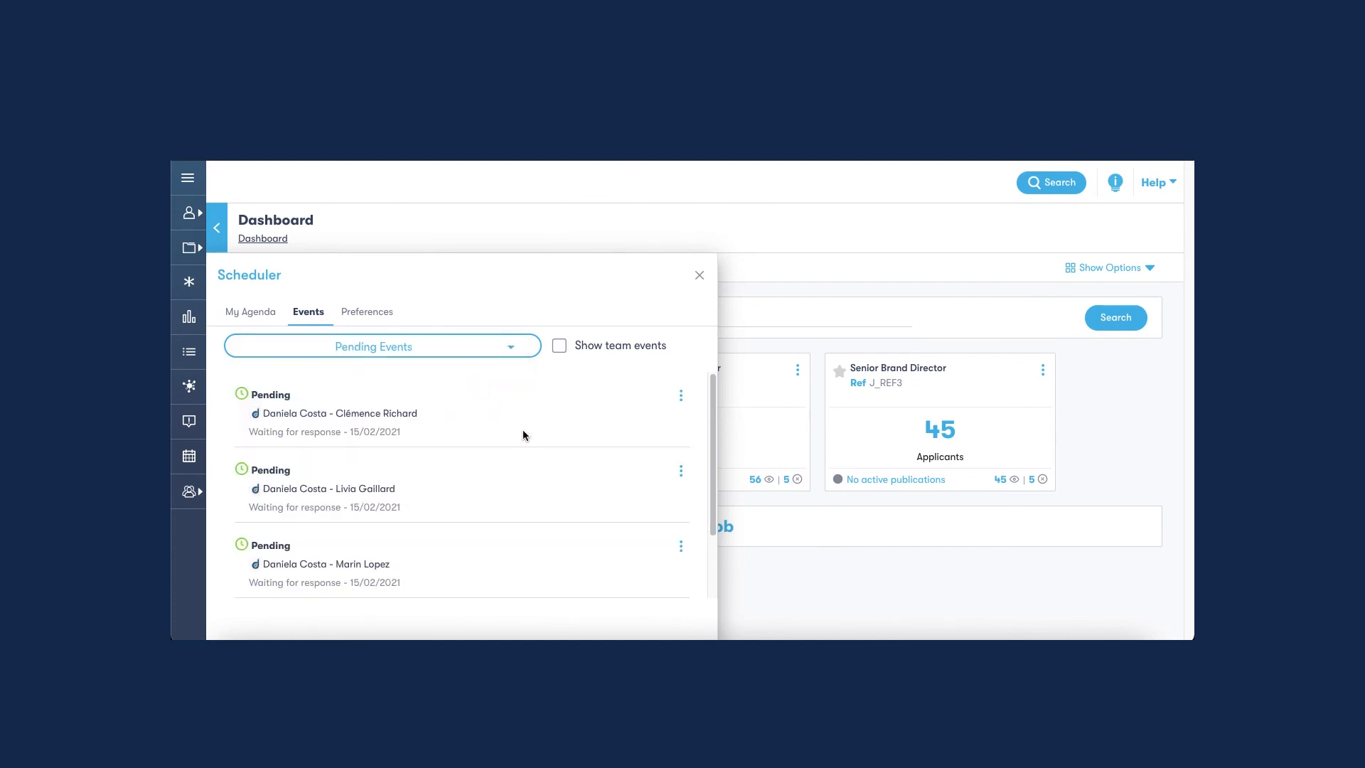
pyautogui.scroll(-1, 542, 449)
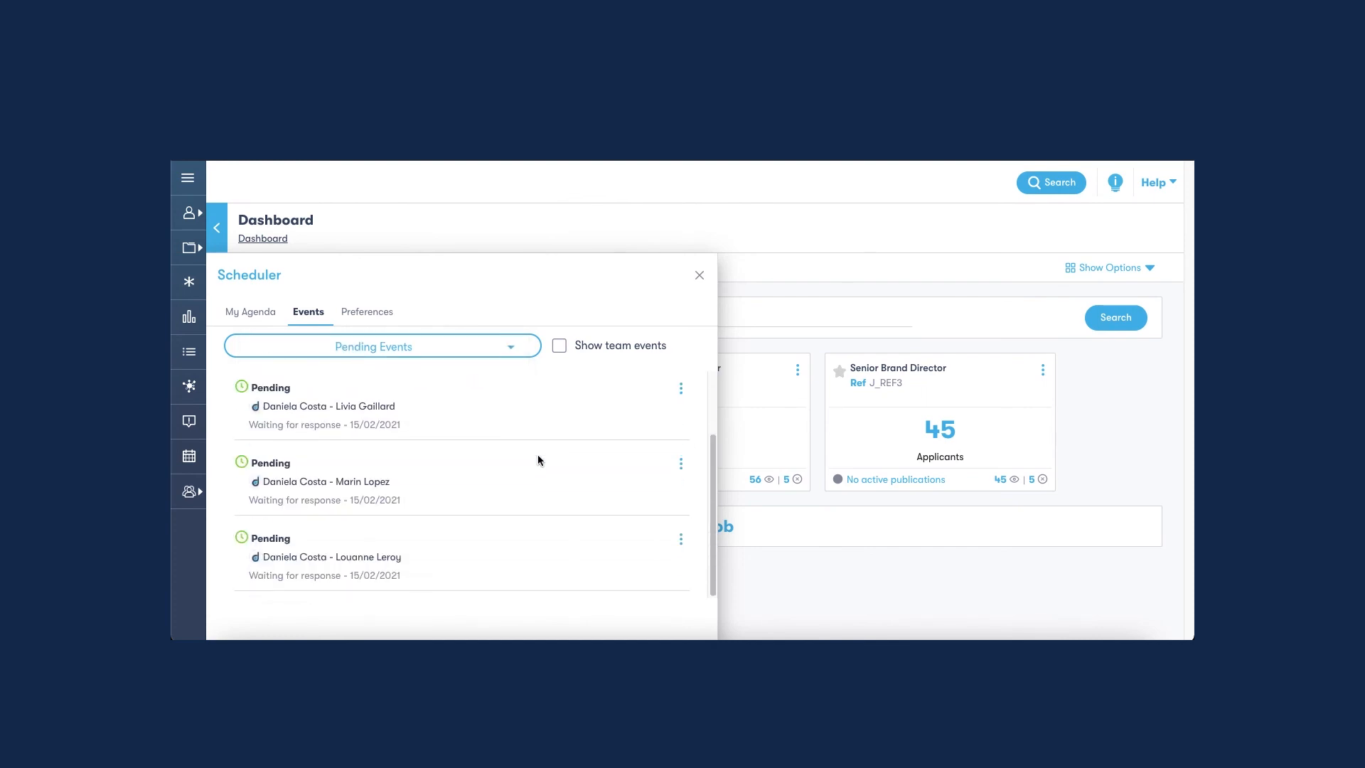
pyautogui.click(517, 349)
pyautogui.click(468, 427)
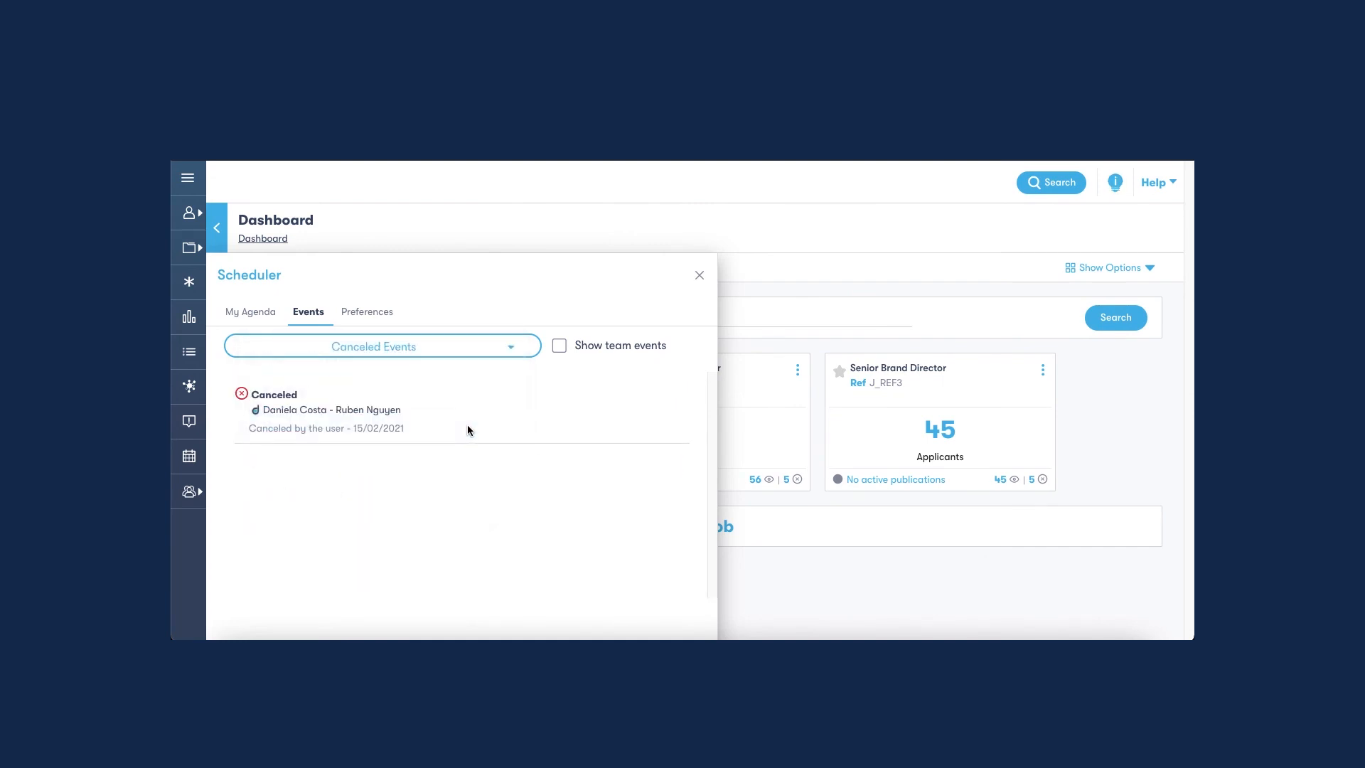
# View the Declined Events and the Expired Events of the Scheduler.
pyautogui.click(517, 355)
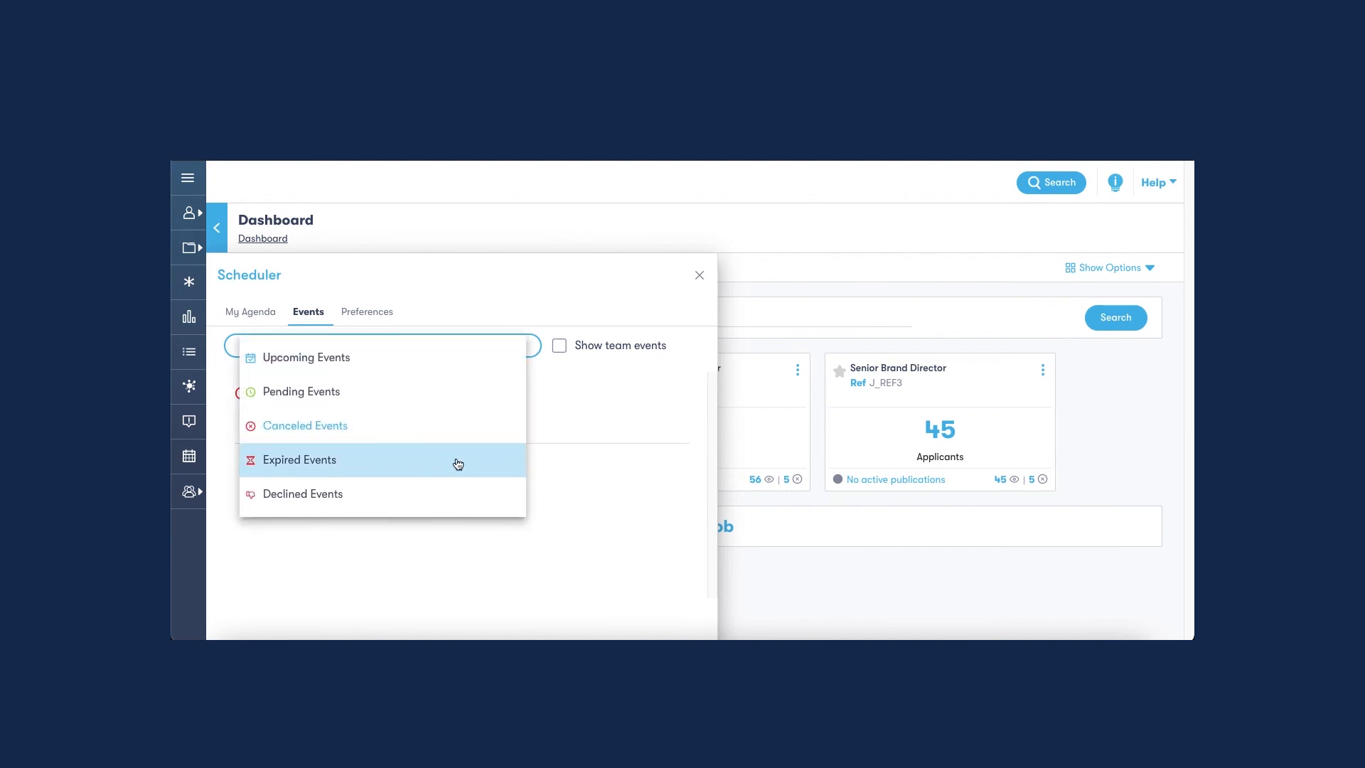
pyautogui.click(453, 494)
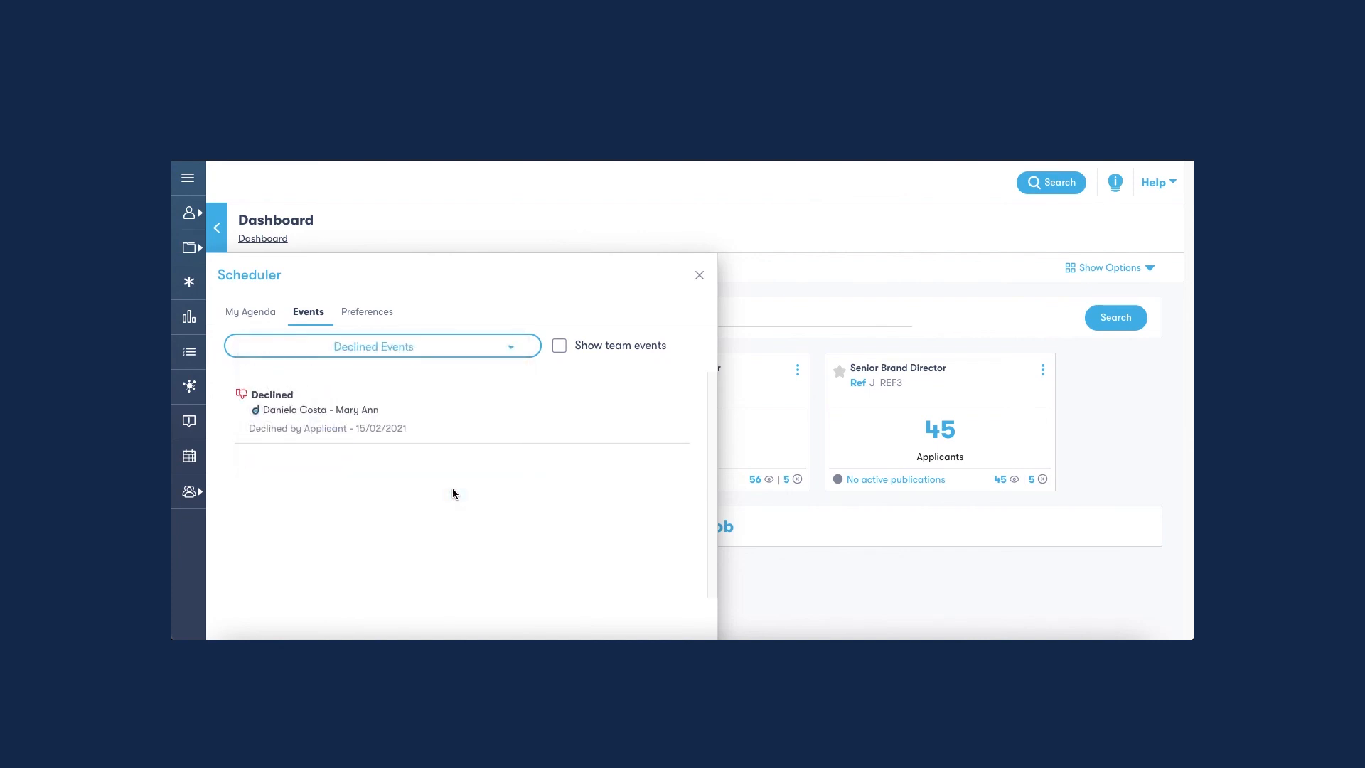
pyautogui.click(513, 354)
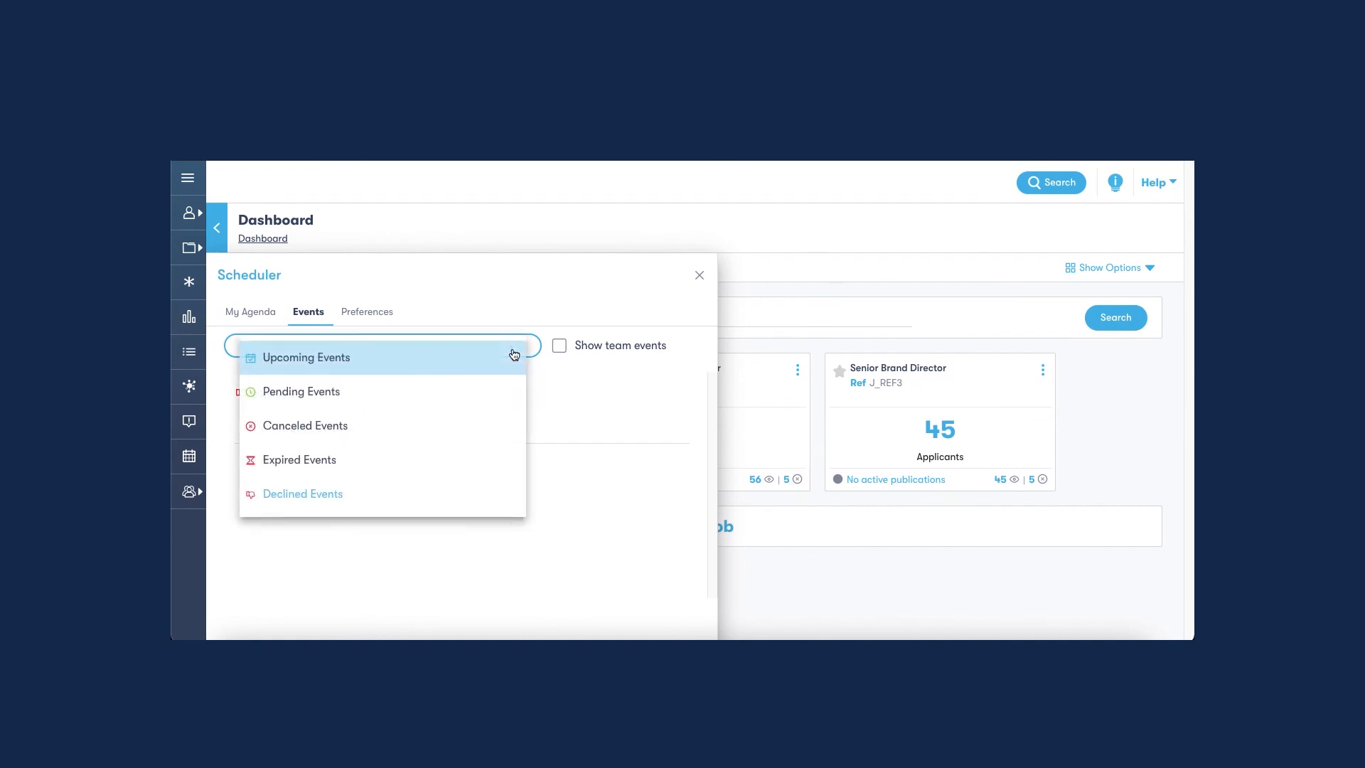
pyautogui.click(446, 469)
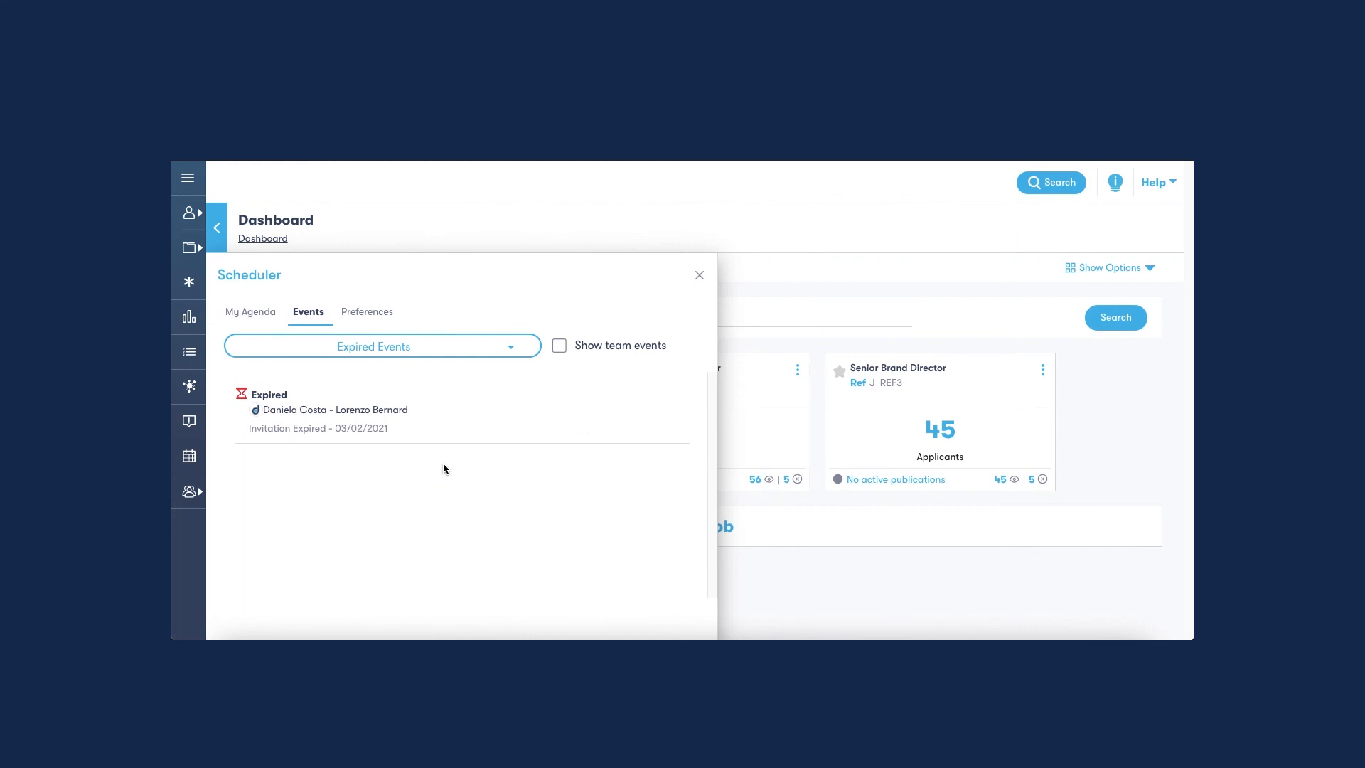
# Show the Pending Events and start cancelling the first pending interview in the list.
pyautogui.click(514, 349)
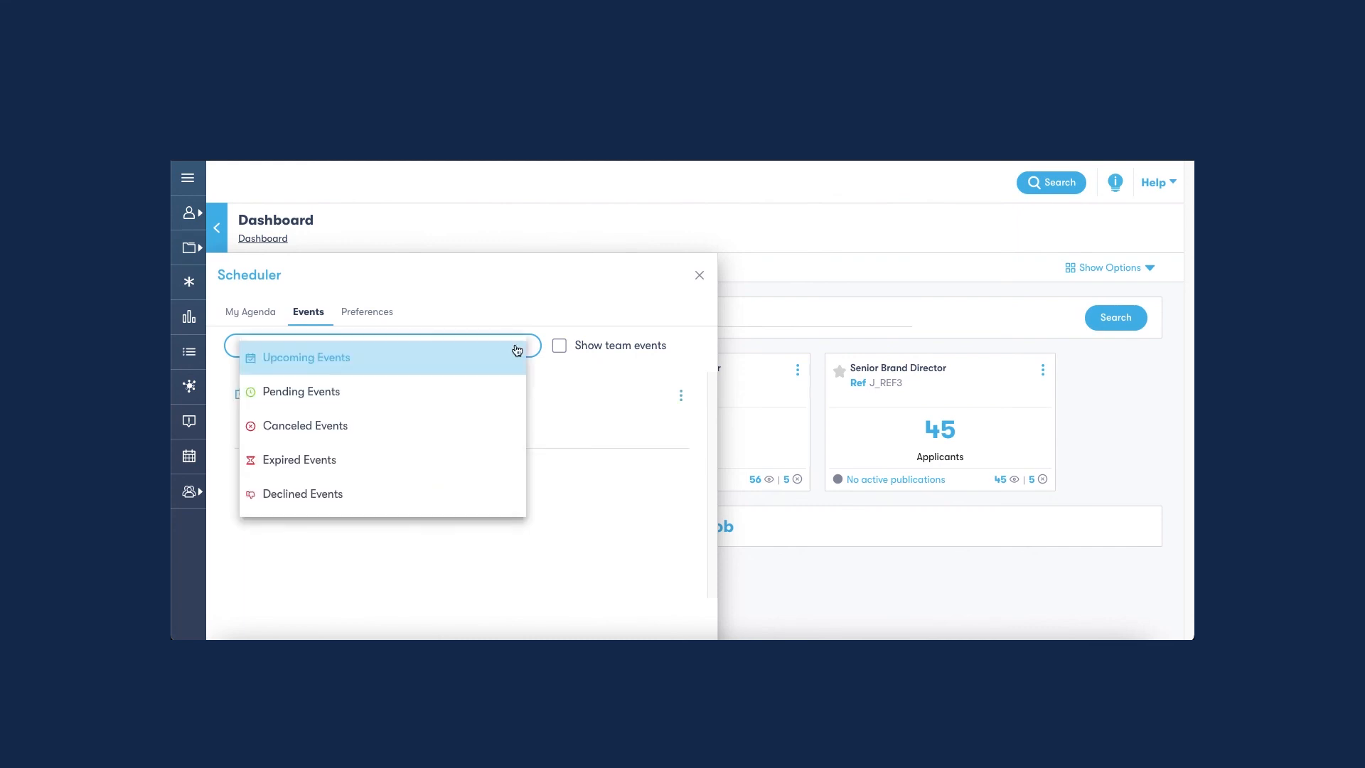
pyautogui.click(479, 402)
pyautogui.click(679, 397)
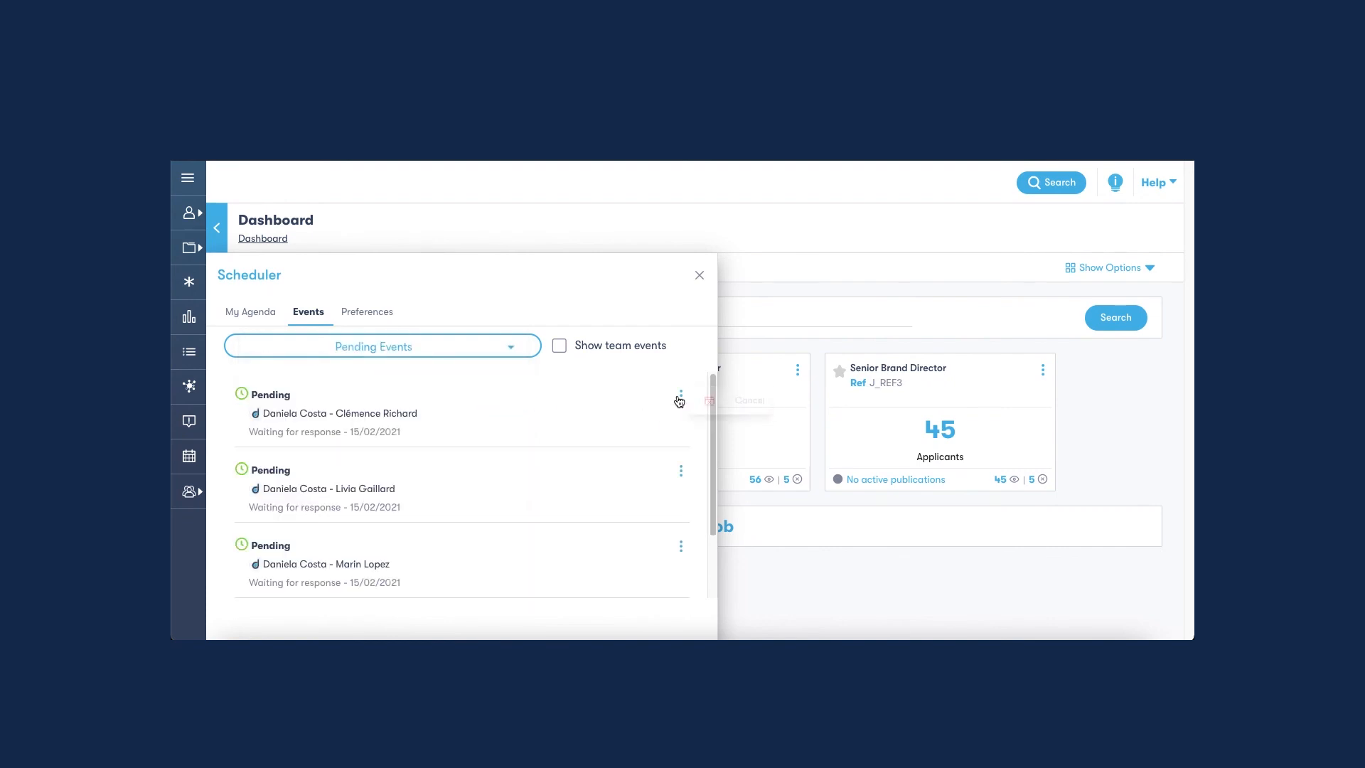
pyautogui.click(725, 405)
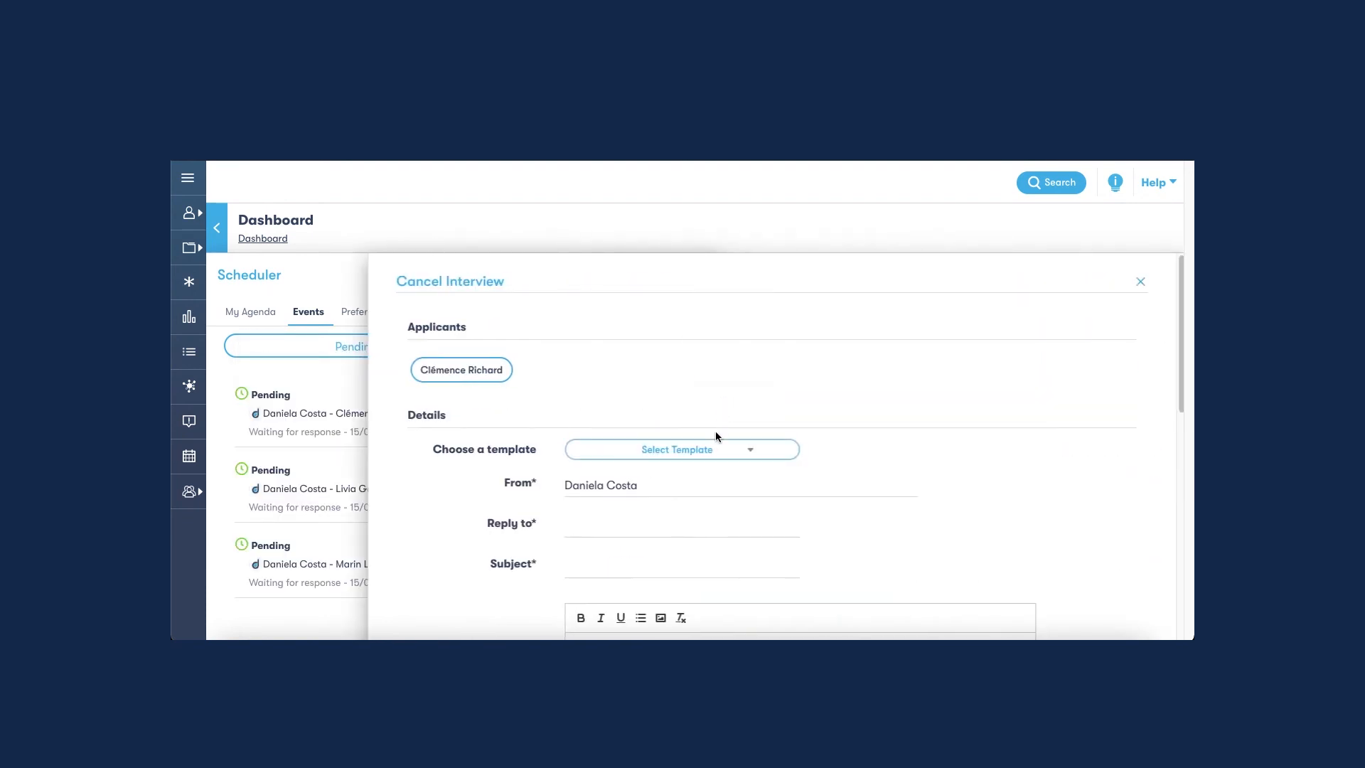
# Apply the Interview cancellation template to the message and send the cancellation to the applicant.
pyautogui.click(747, 452)
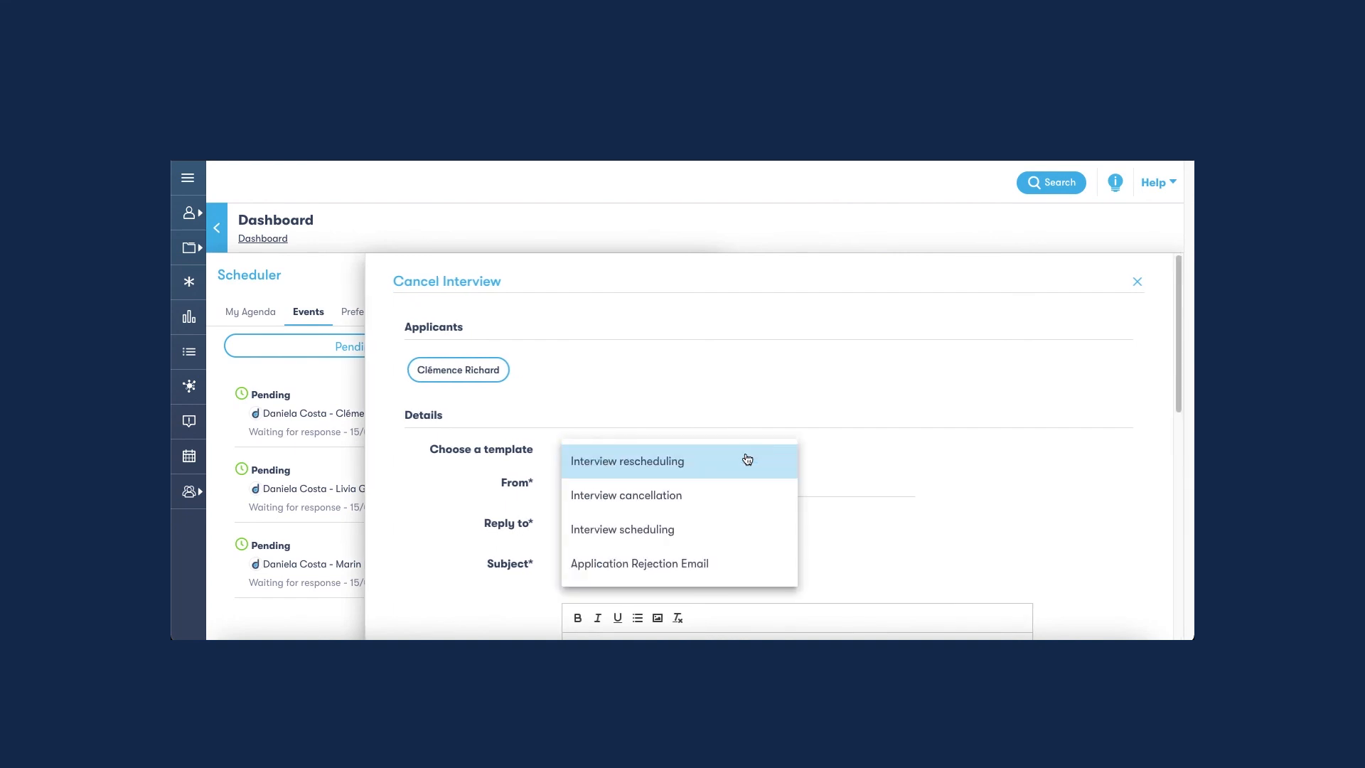
pyautogui.click(707, 502)
pyautogui.scroll(-4, 728, 458)
pyautogui.scroll(-8, 728, 458)
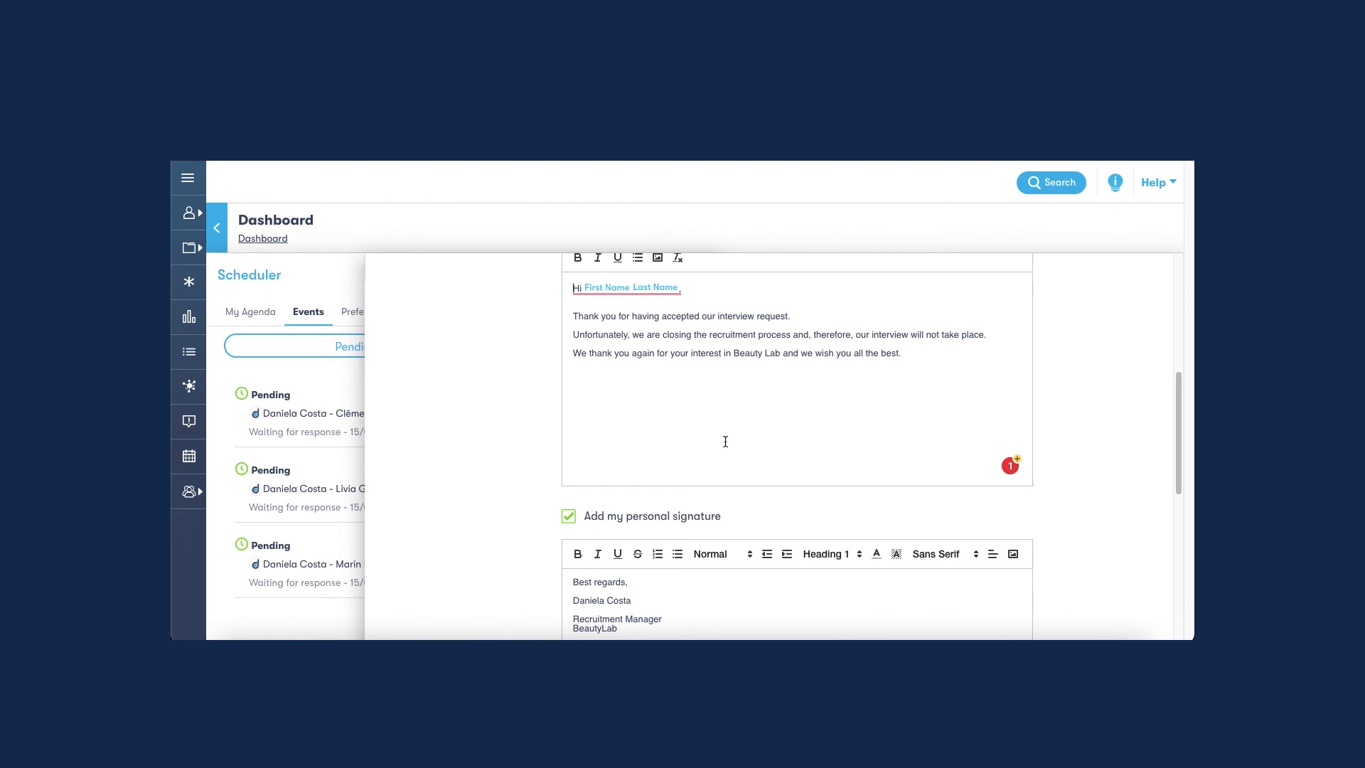
pyautogui.click(746, 533)
# Show the Upcoming Events and start rescheduling the online interview of 19/02/2021 at 10:00.
pyautogui.click(517, 350)
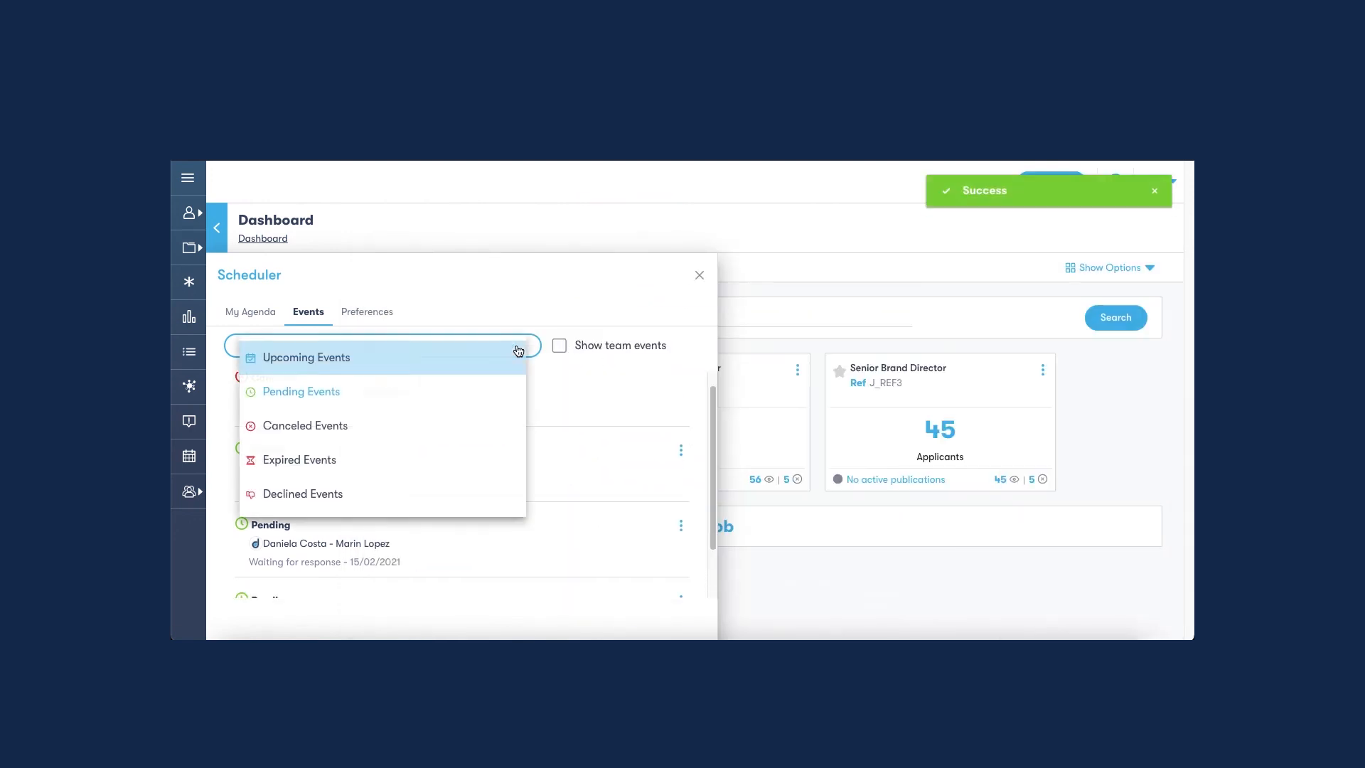
pyautogui.click(472, 369)
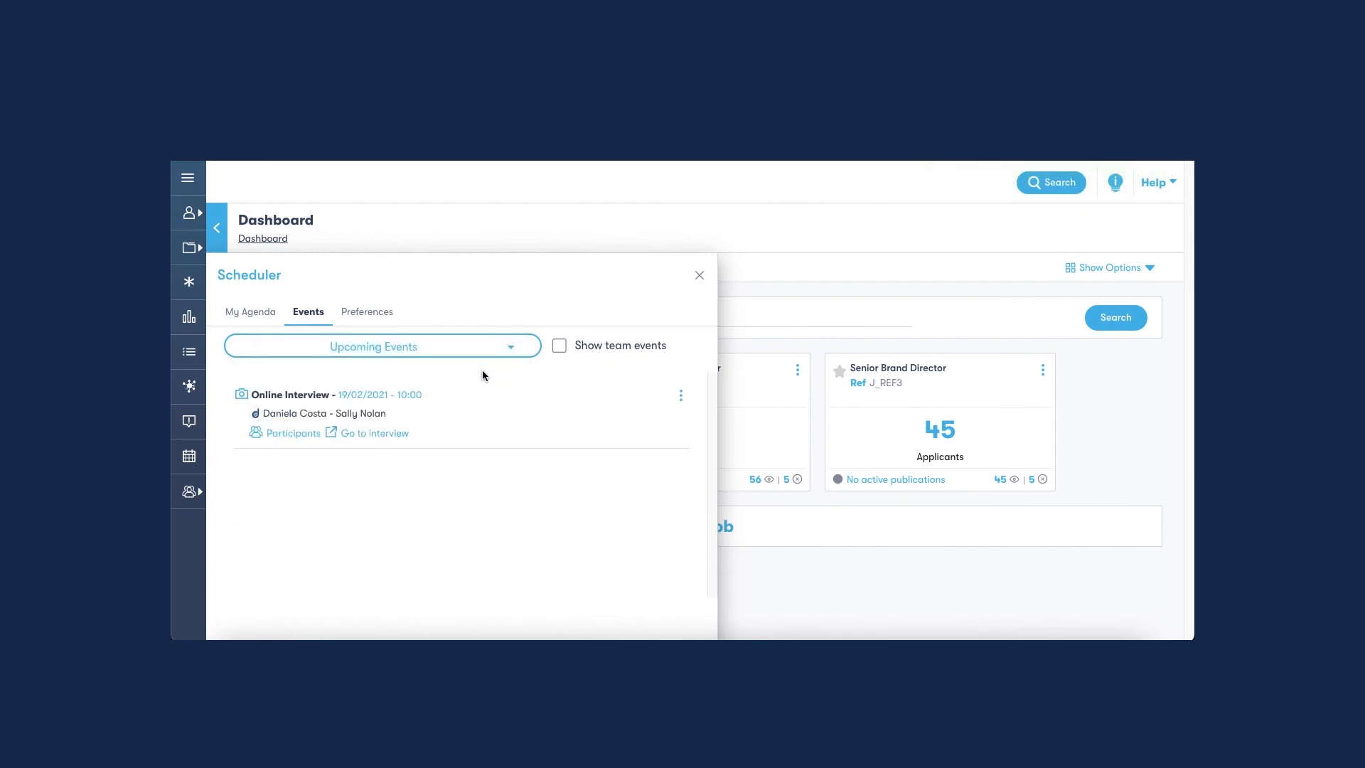
pyautogui.click(681, 396)
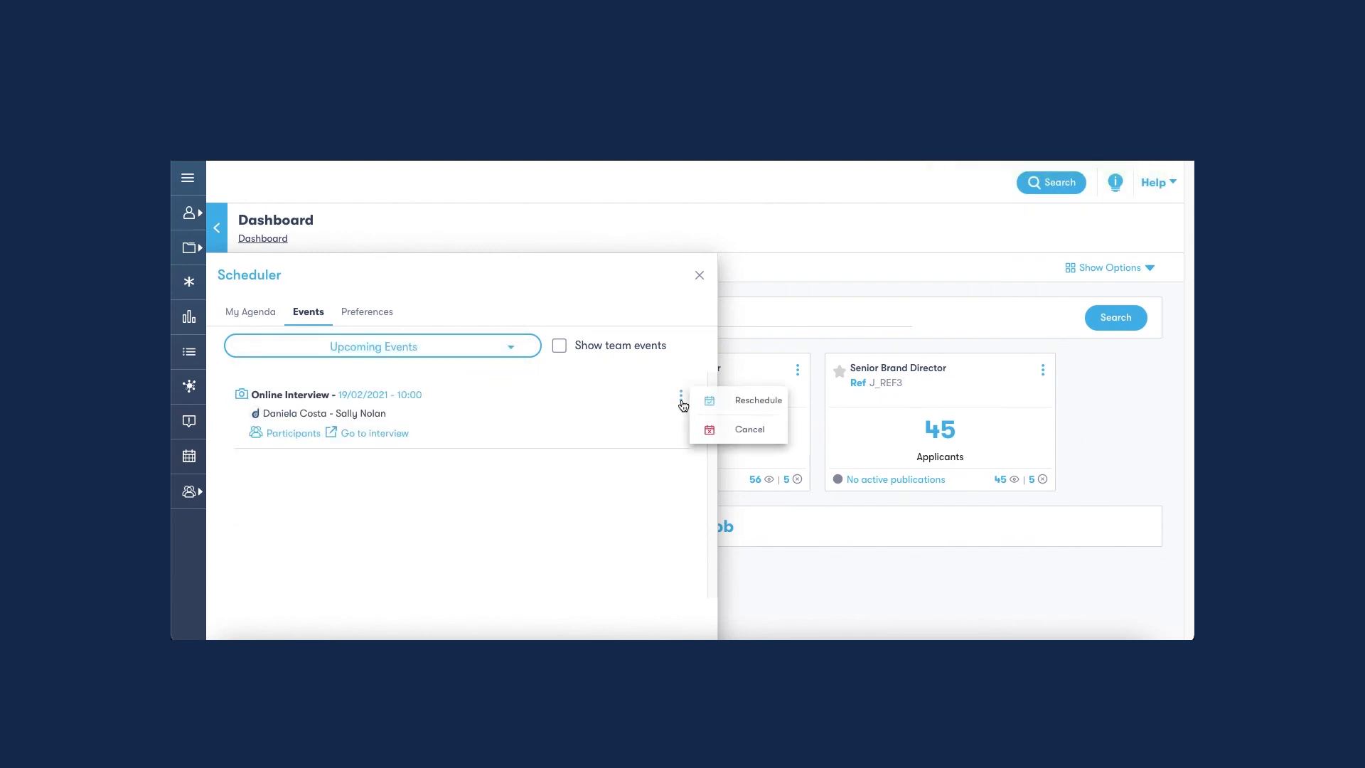
pyautogui.click(750, 402)
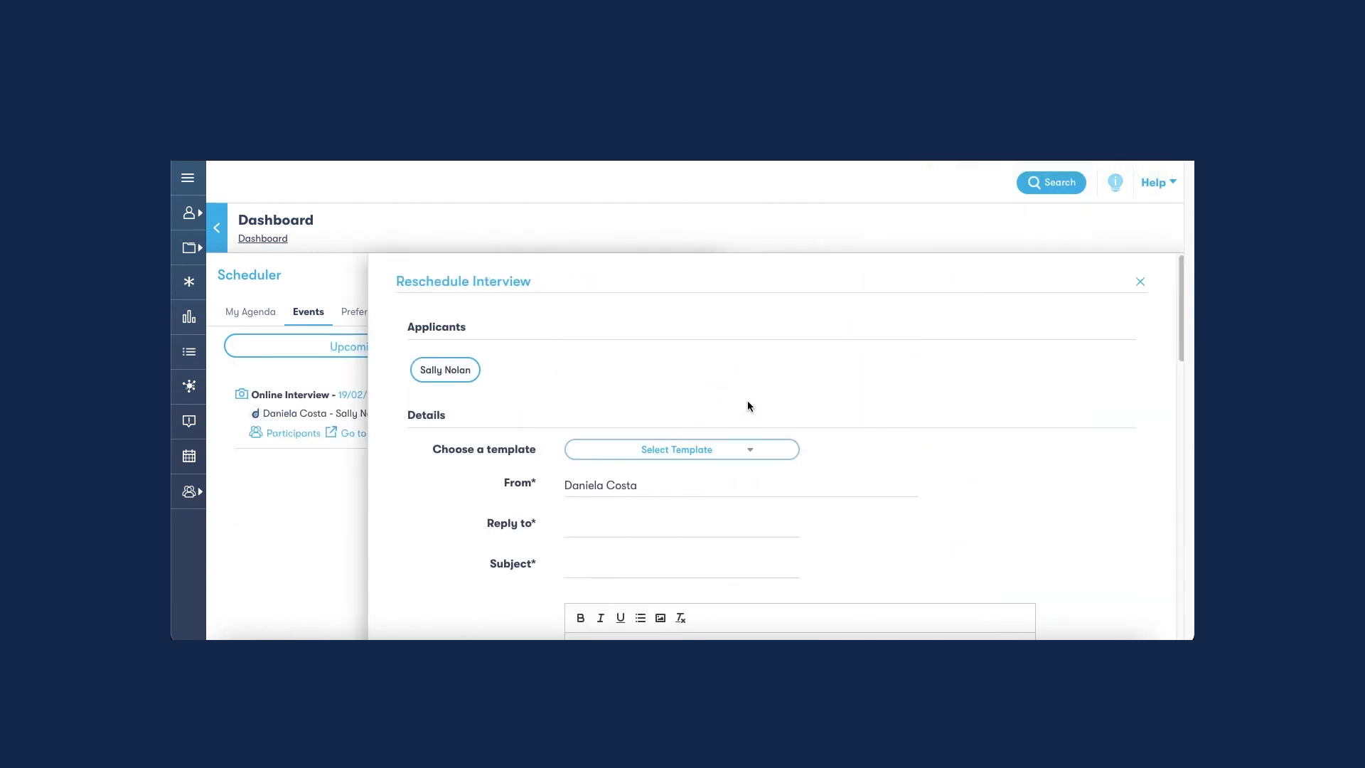
# Apply the Interview rescheduling template and enter NA as the URL of the video call.
pyautogui.click(748, 453)
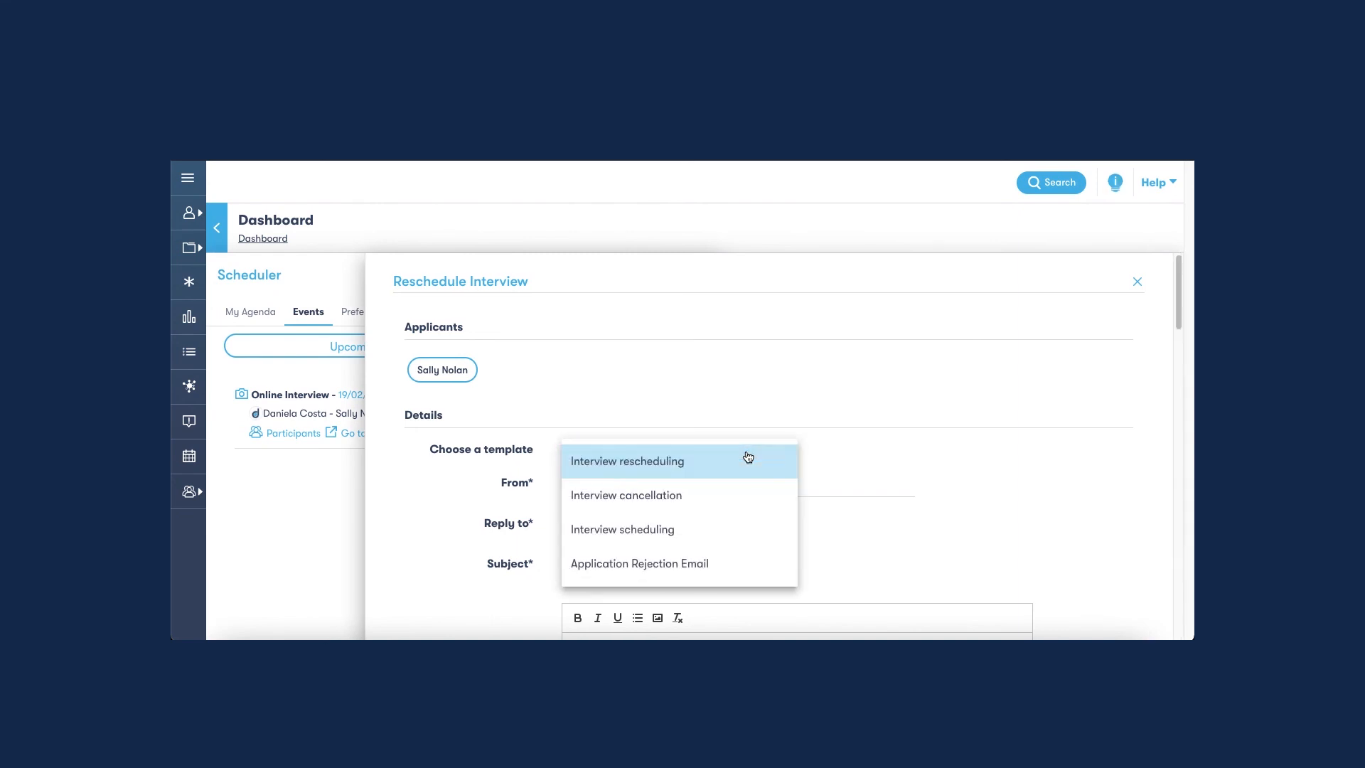
pyautogui.click(714, 471)
pyautogui.scroll(-8, 726, 437)
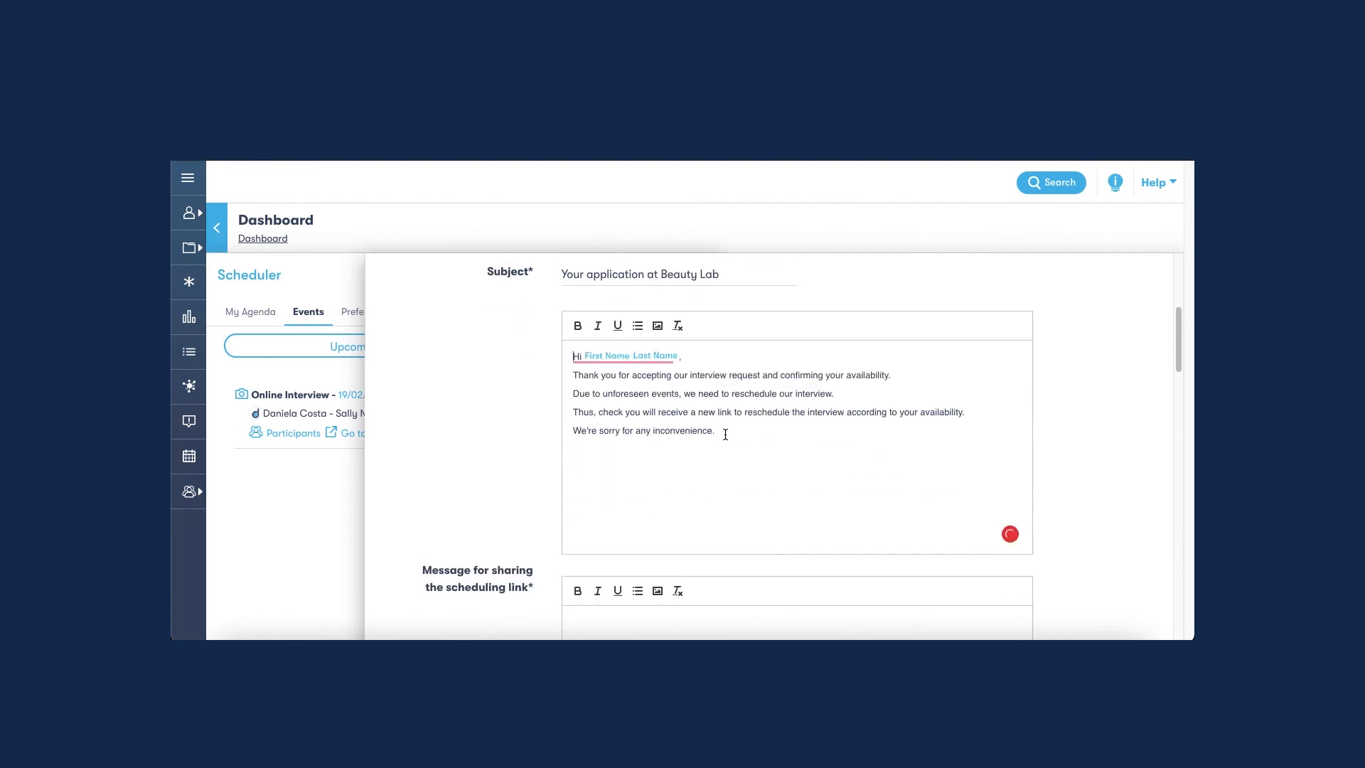
pyautogui.scroll(-5, 724, 439)
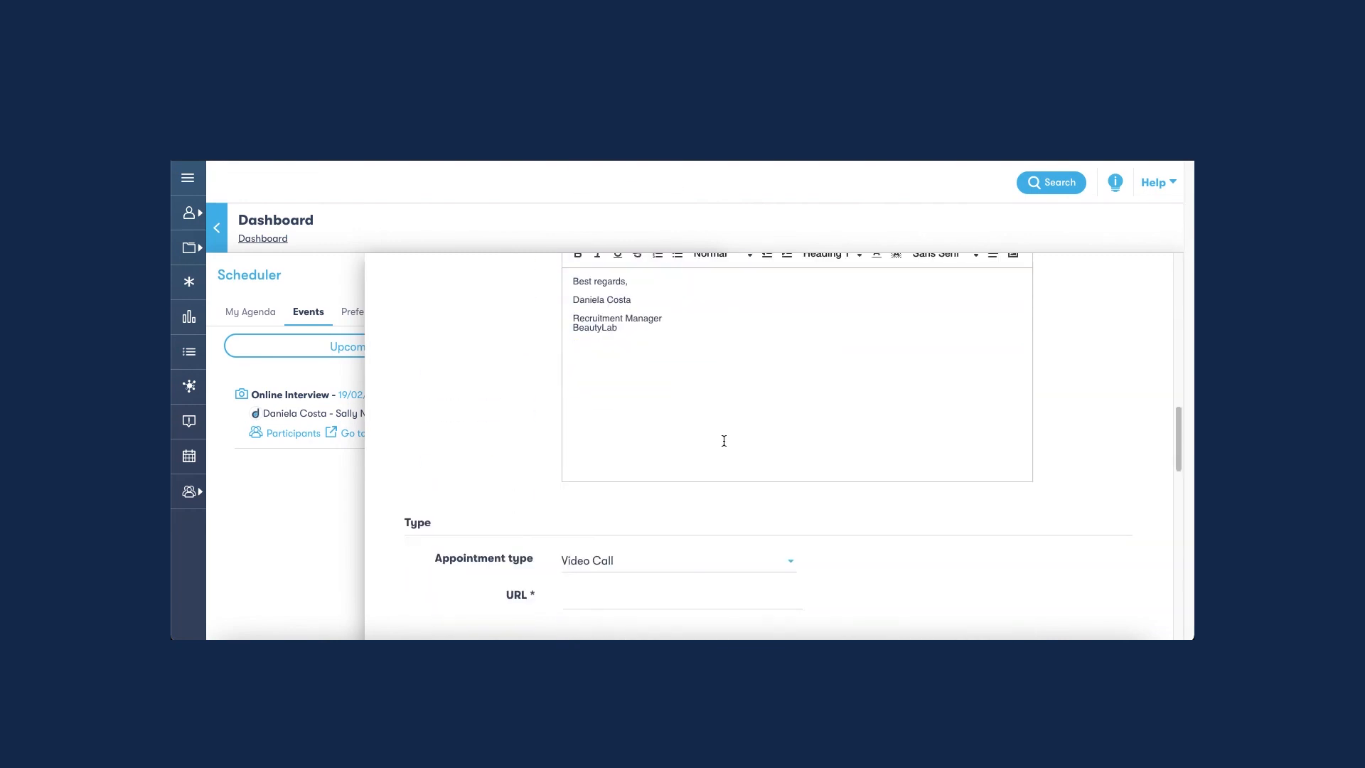
pyautogui.click(676, 424)
pyautogui.write('NA')
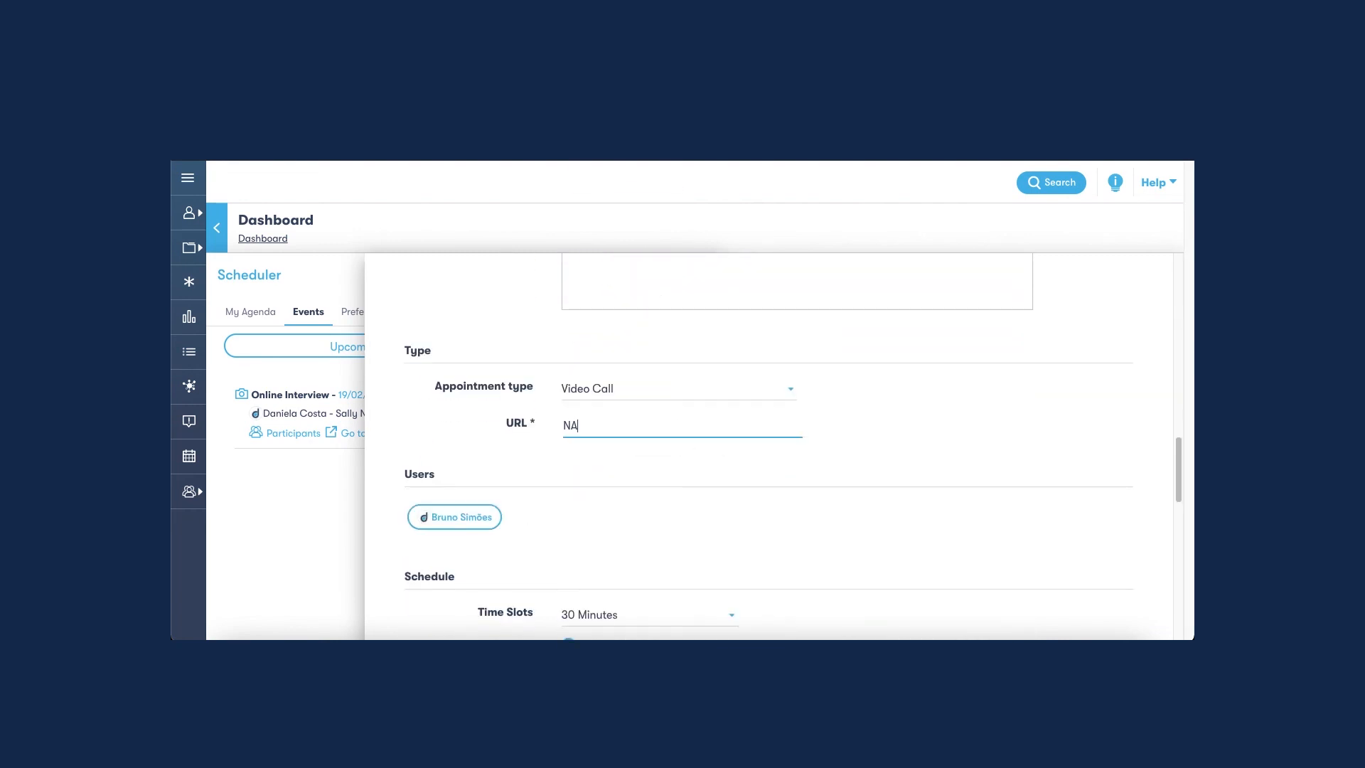
# In the rescheduling calendar, go to the week of Monday 22 and select Tuesday 23 from 10:00 to 11:30 am.
pyautogui.scroll(-3, 619, 475)
pyautogui.scroll(-3, 640, 462)
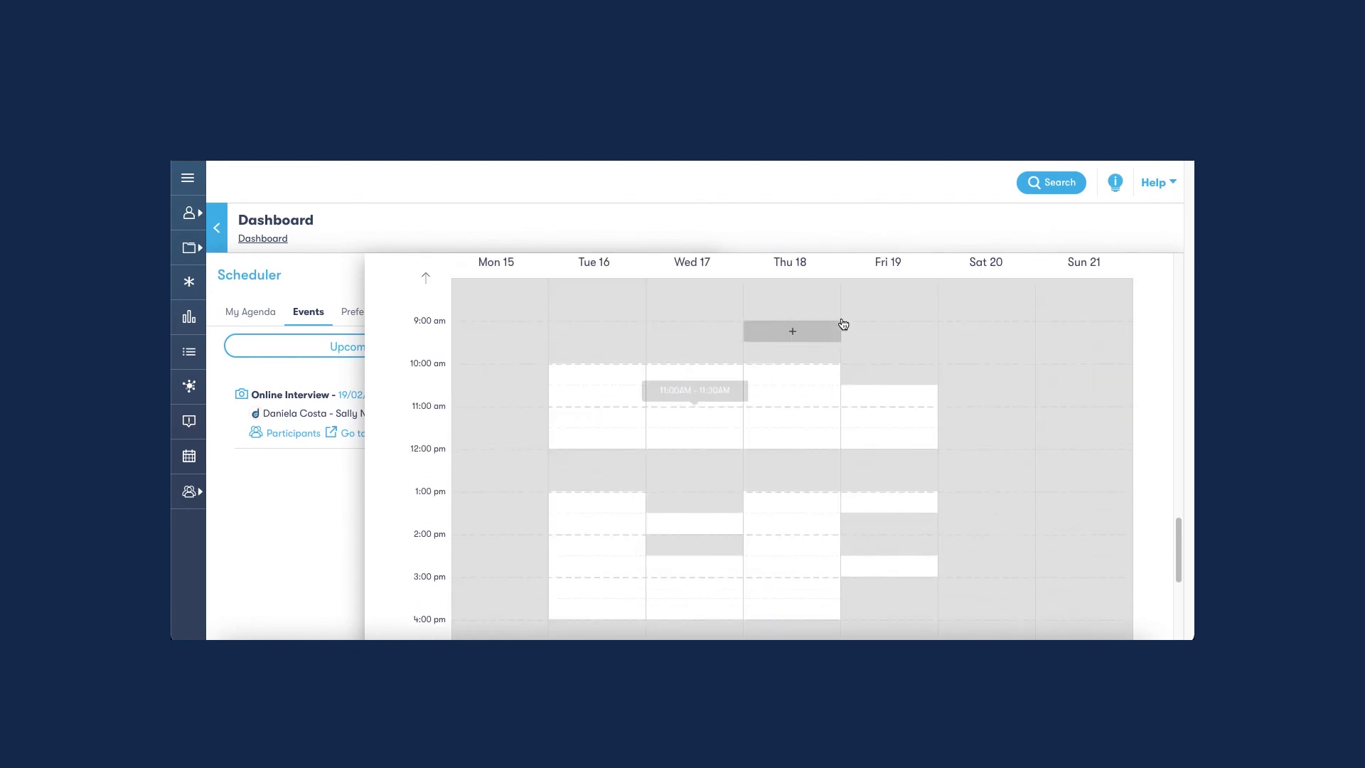
pyautogui.scroll(2, 889, 327)
pyautogui.scroll(-4, 1103, 341)
pyautogui.scroll(4, 1103, 500)
pyautogui.click(600, 420)
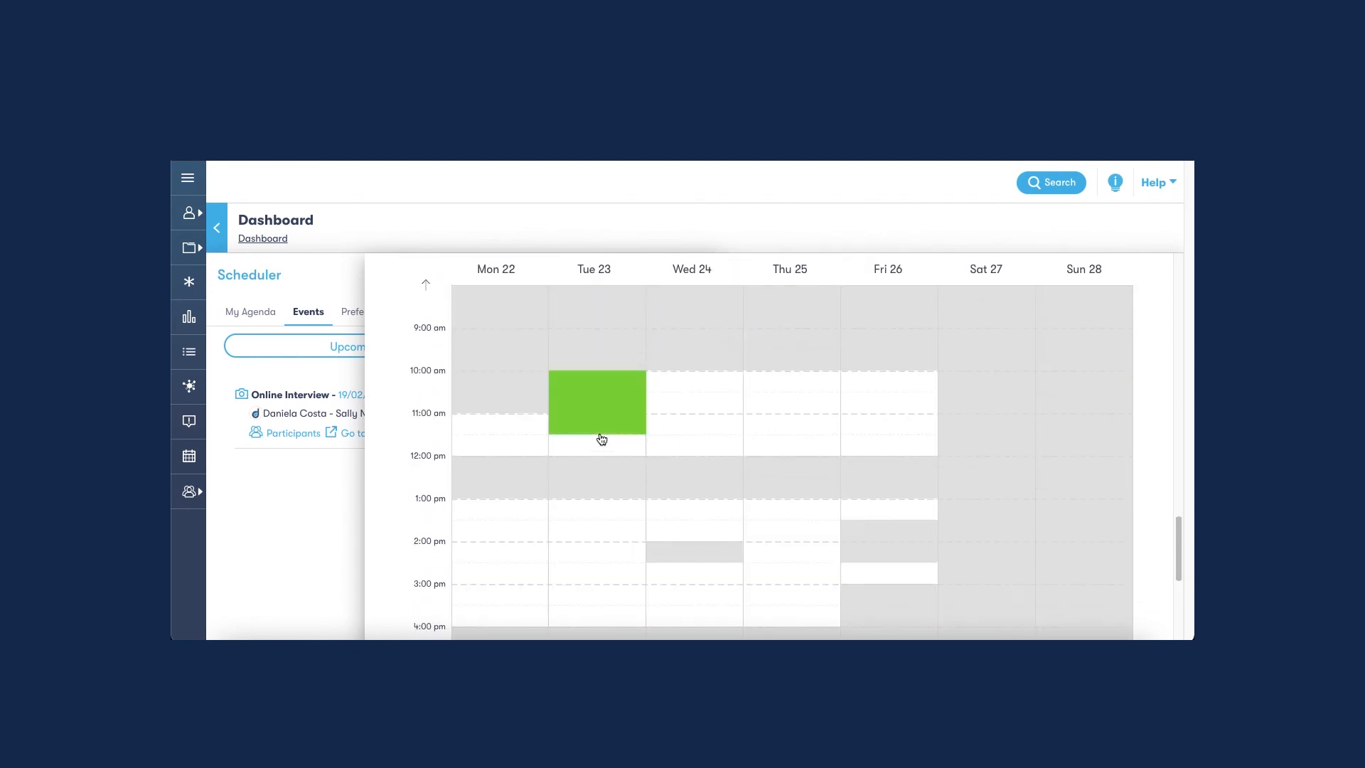